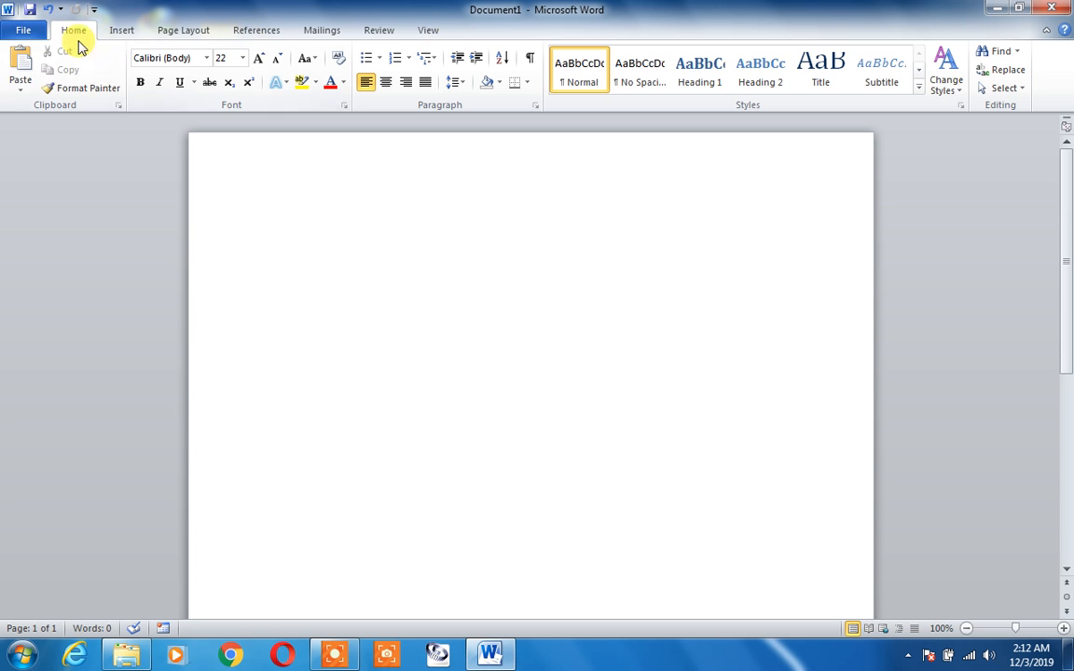
Step: Enable the Developer tab in the ribbon customization options
click(25, 31)
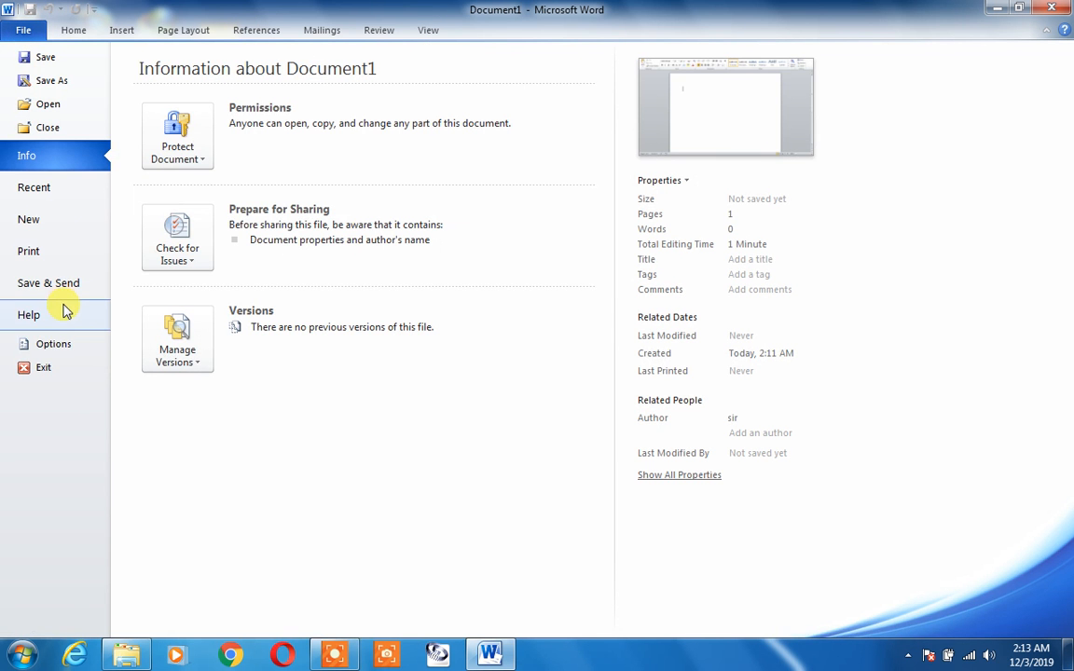
click(59, 344)
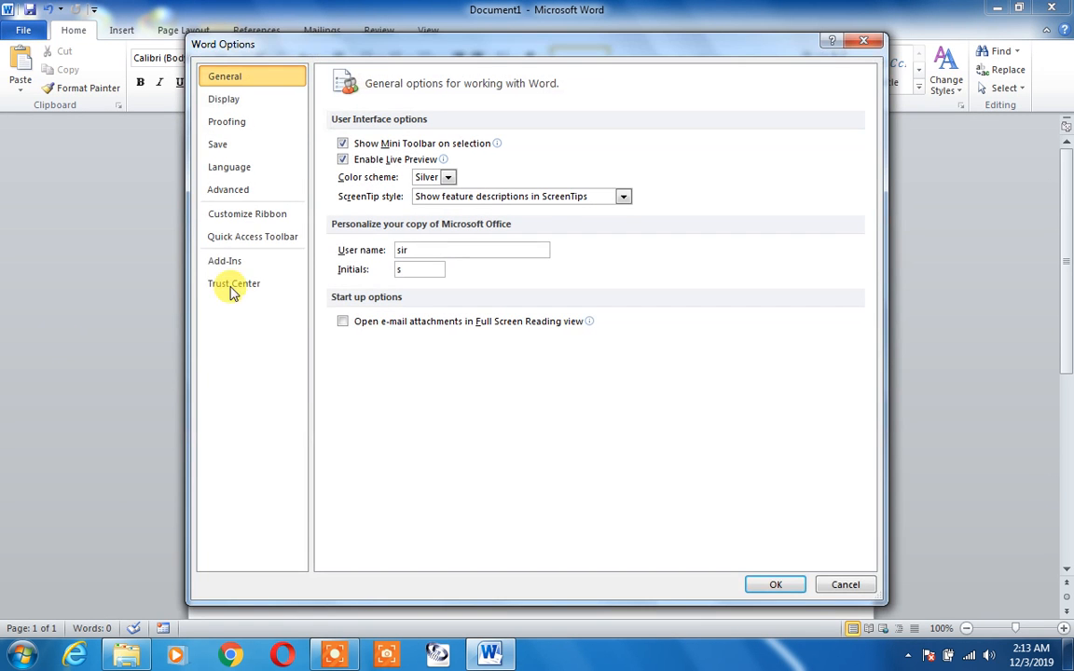
click(252, 223)
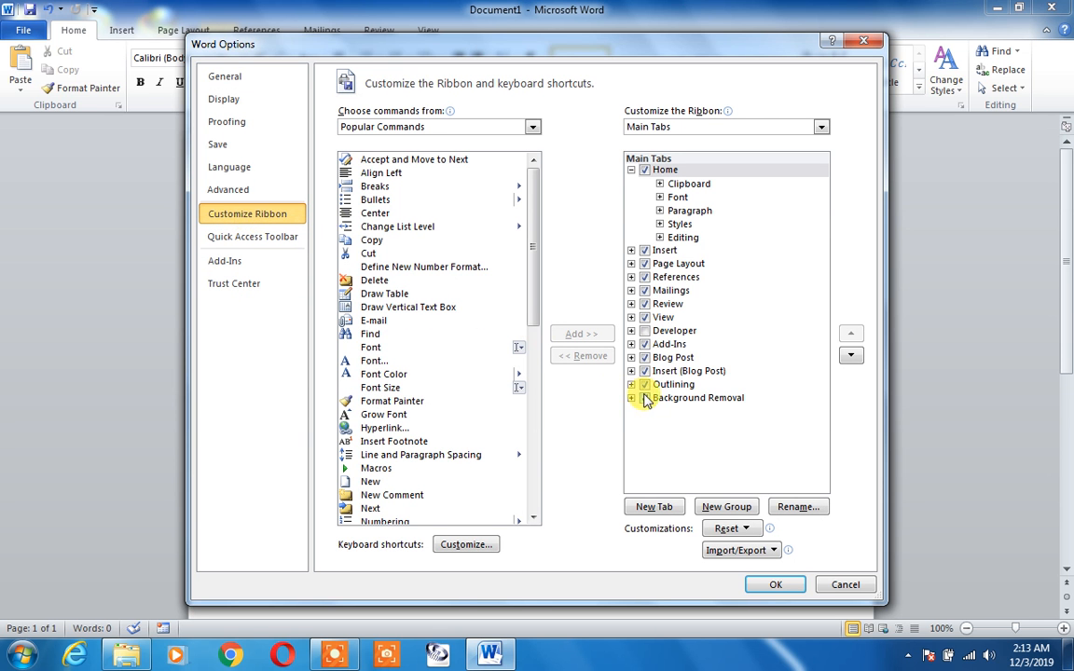
click(644, 332)
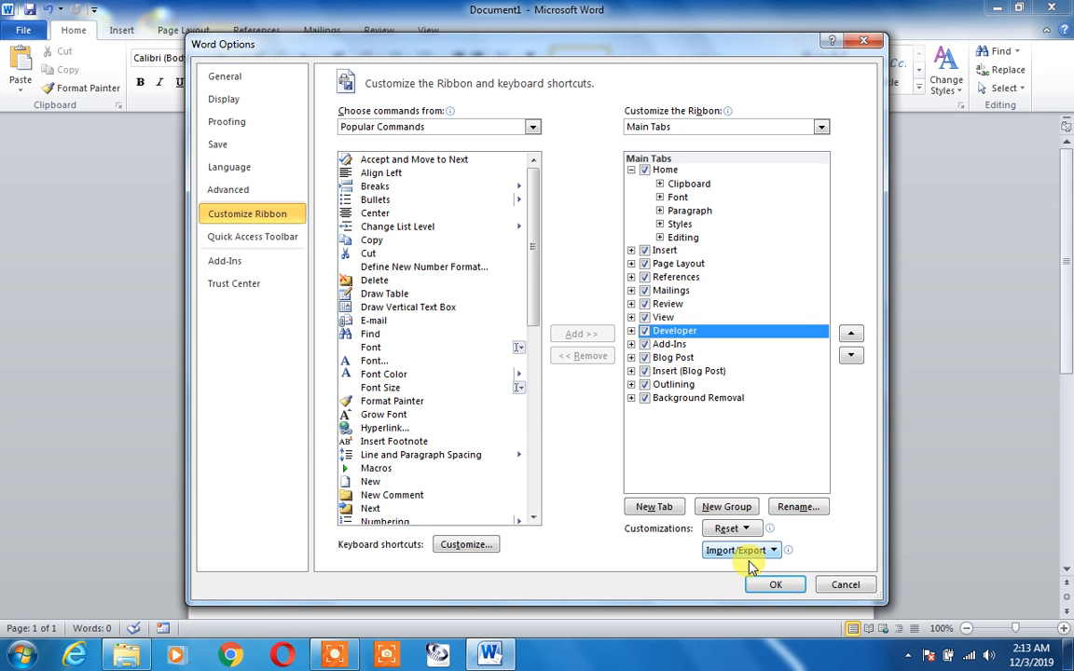
click(766, 584)
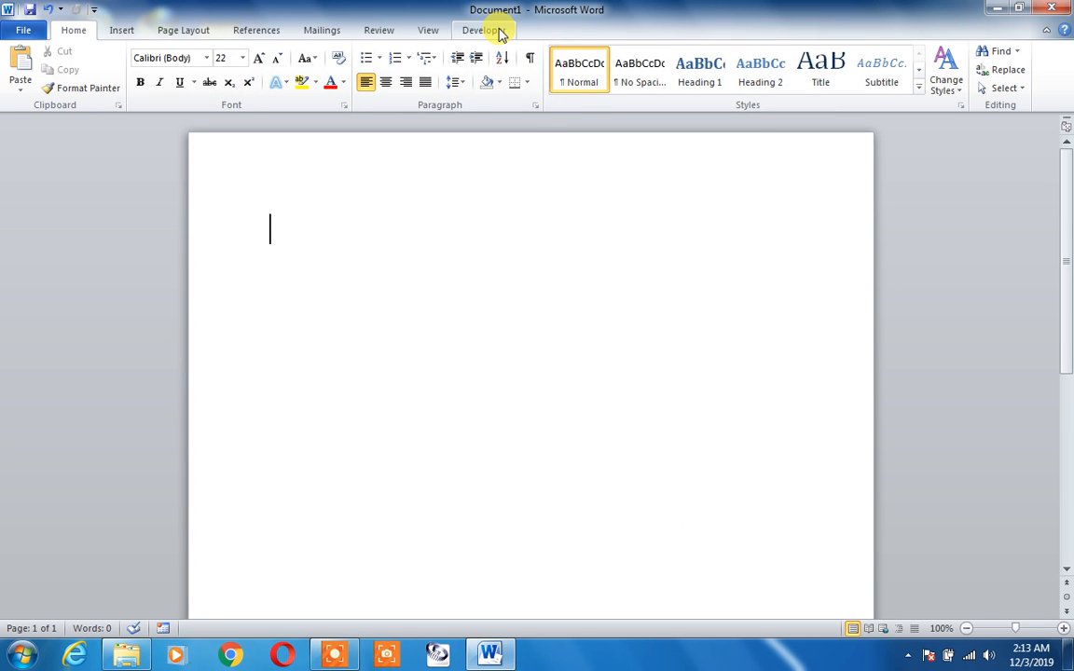
Step: Insert a drop-down list content control at the start of the document and check its default choices
click(499, 31)
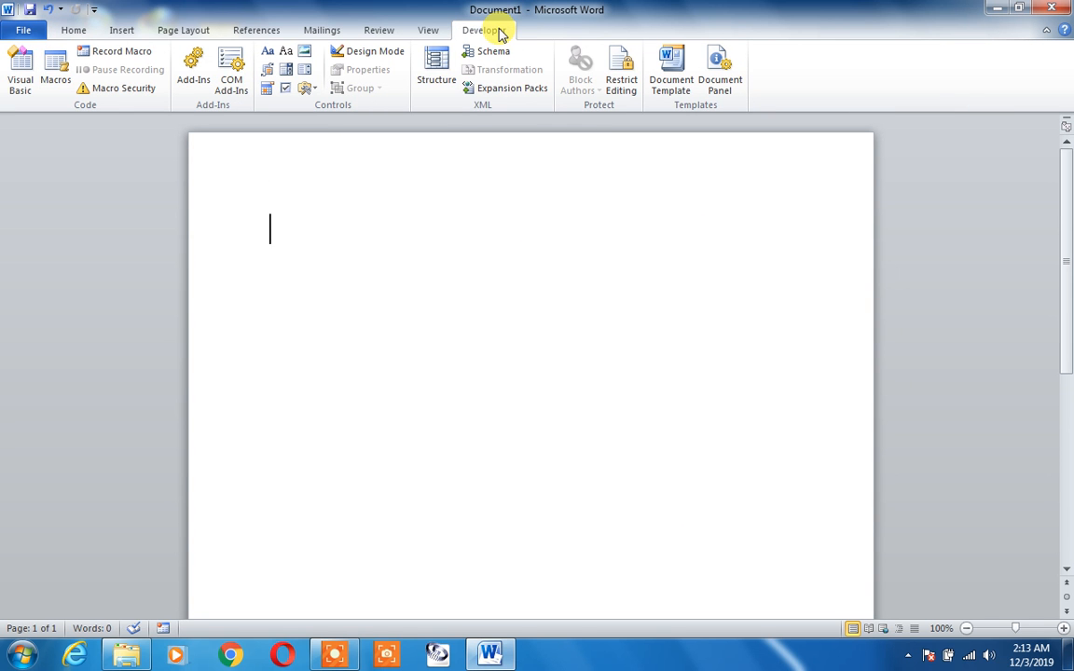
click(310, 74)
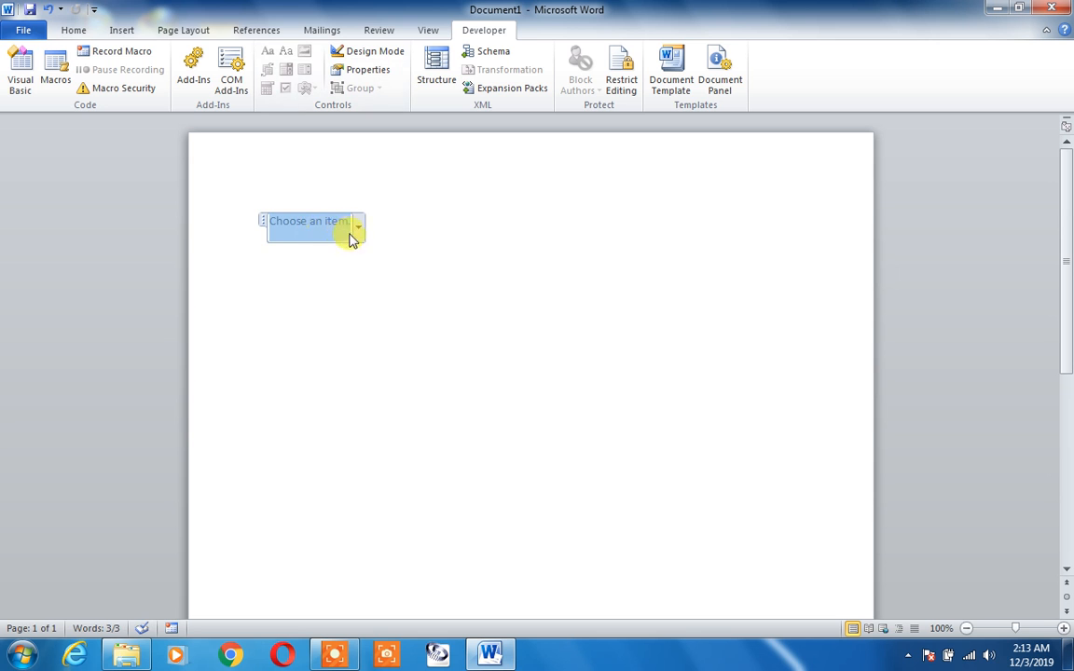
click(378, 256)
click(352, 231)
click(360, 233)
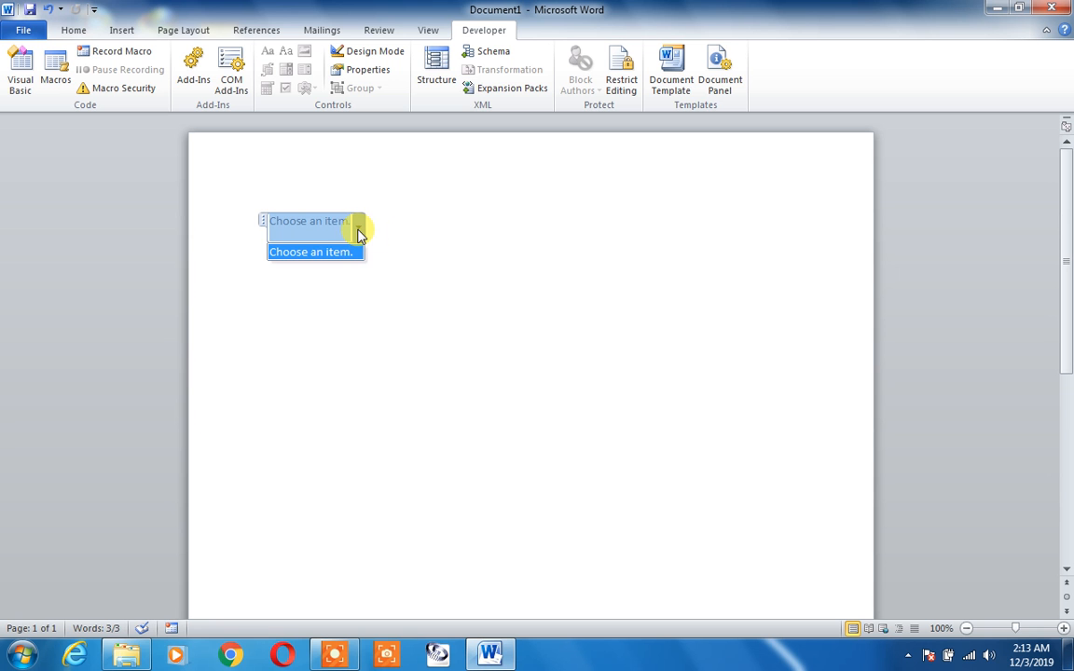
click(407, 242)
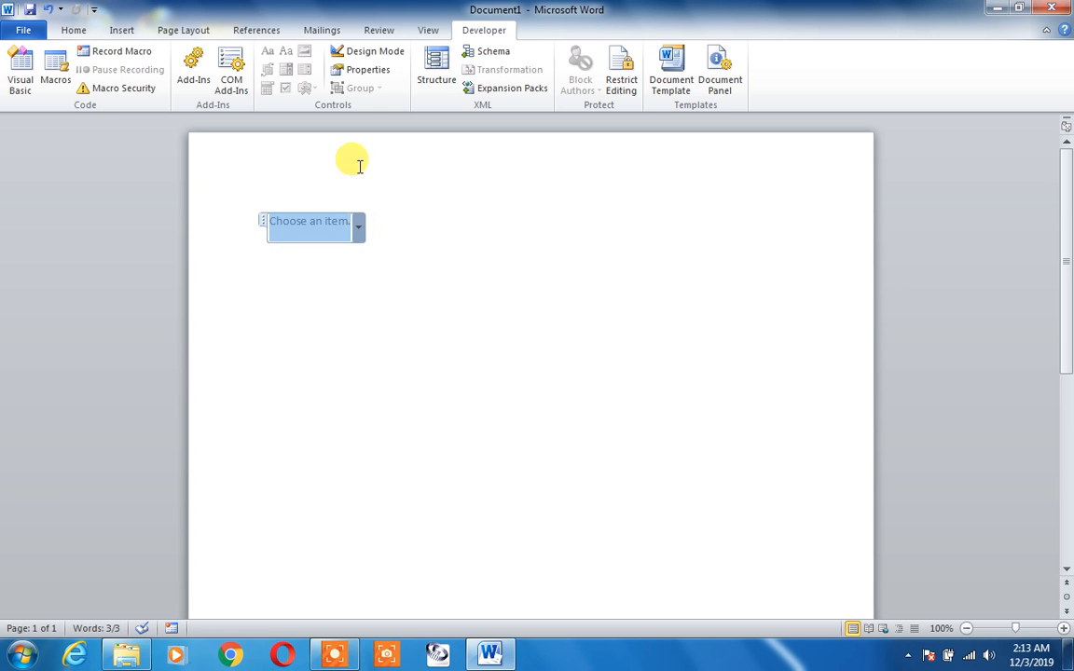
Step: Set the drop-down control's title to Computer Courses and rename its placeholder choice as Choose Computer Courses
click(357, 72)
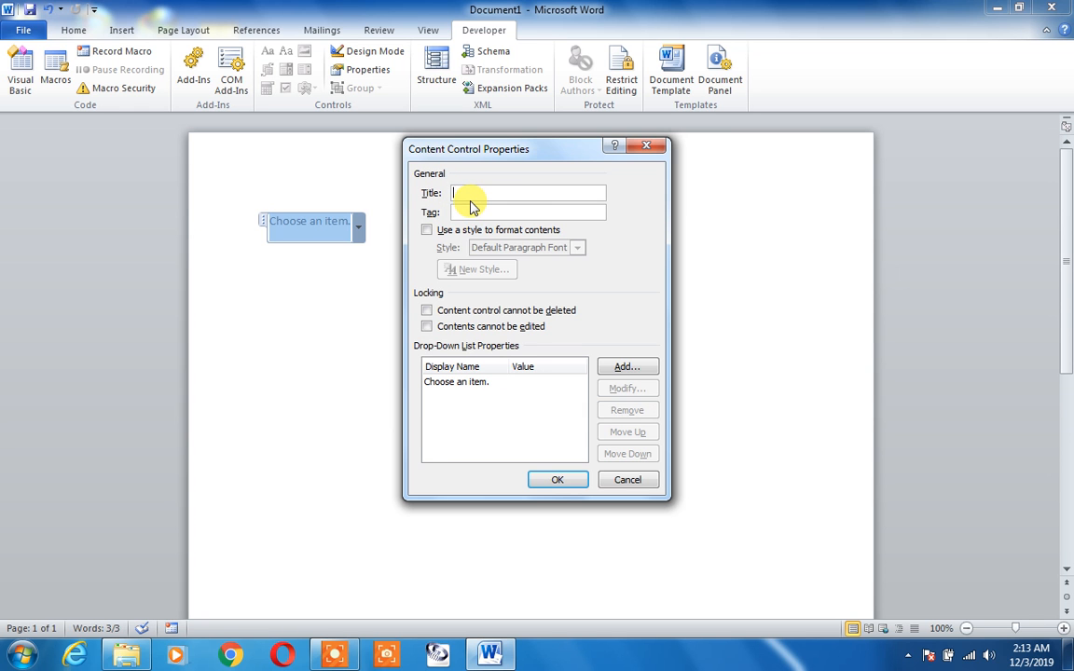
text(Computer Courses)
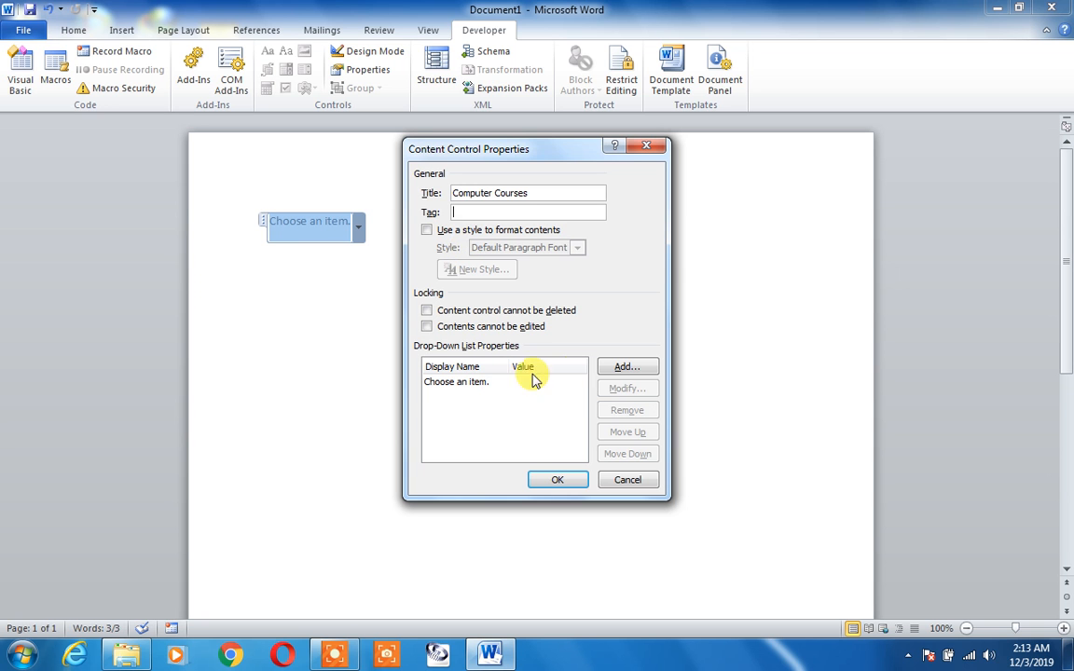
click(480, 383)
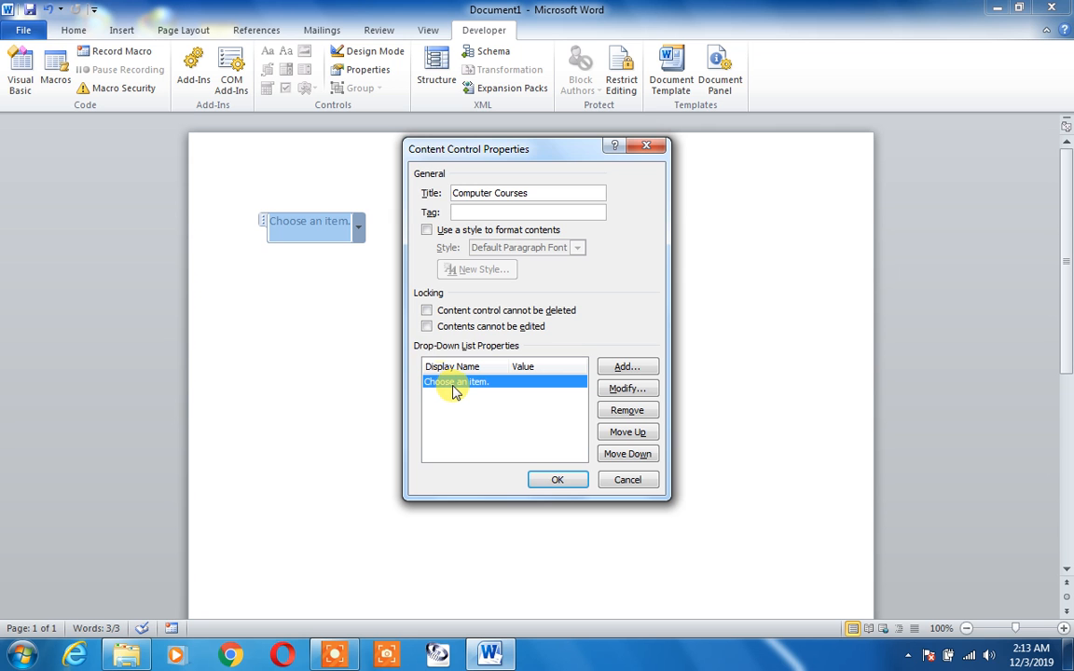
click(628, 389)
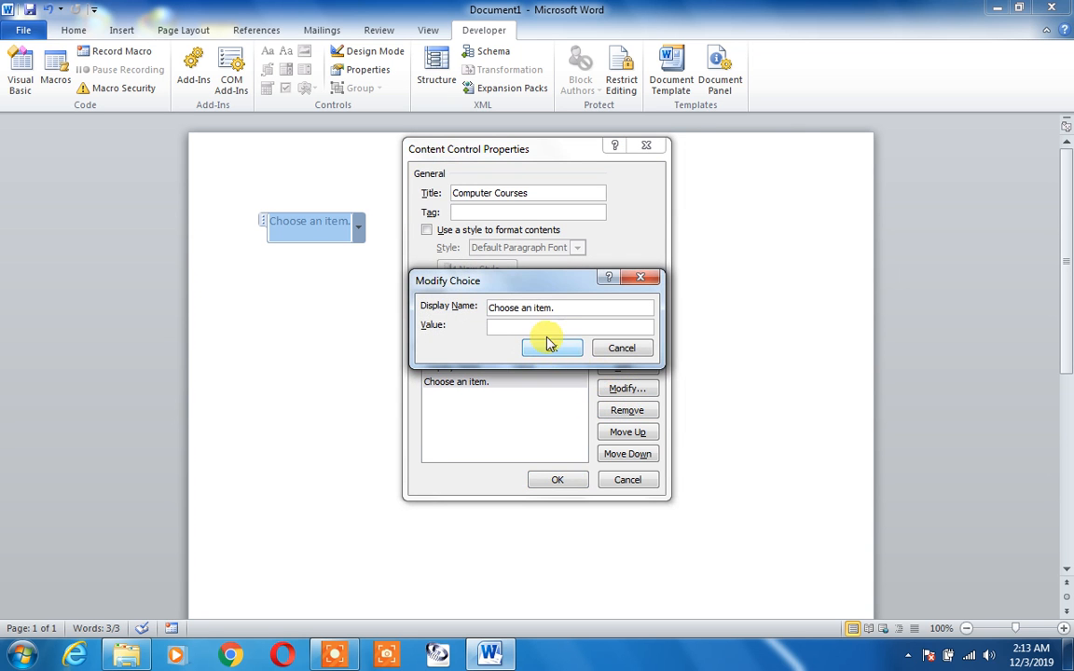
drag(559, 308, 446, 318)
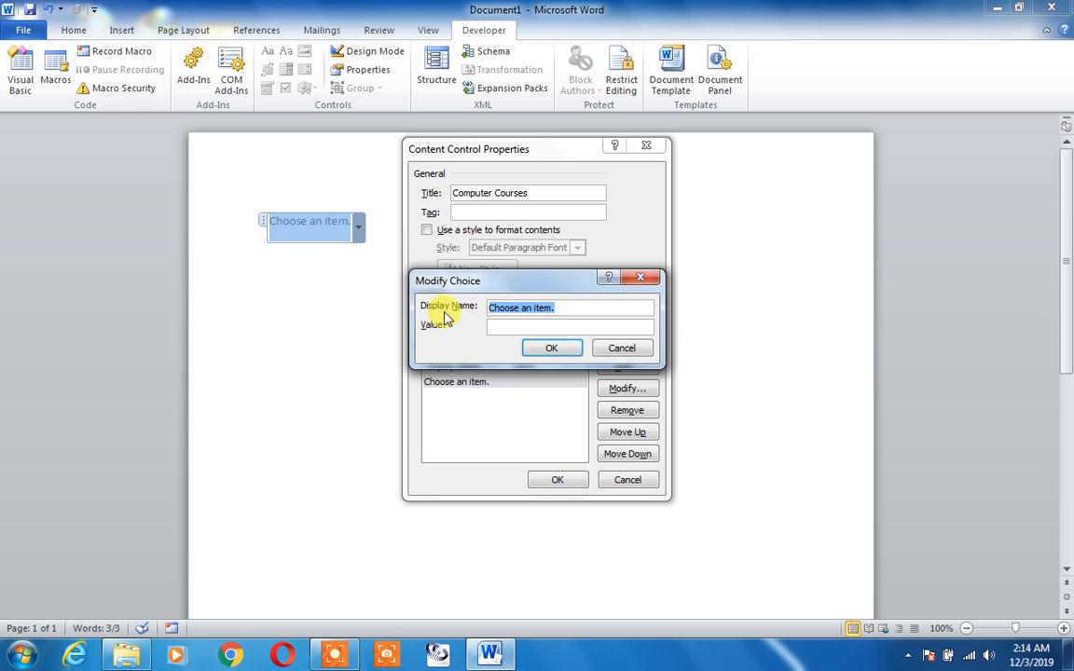
key(End)
key(BackSpace)
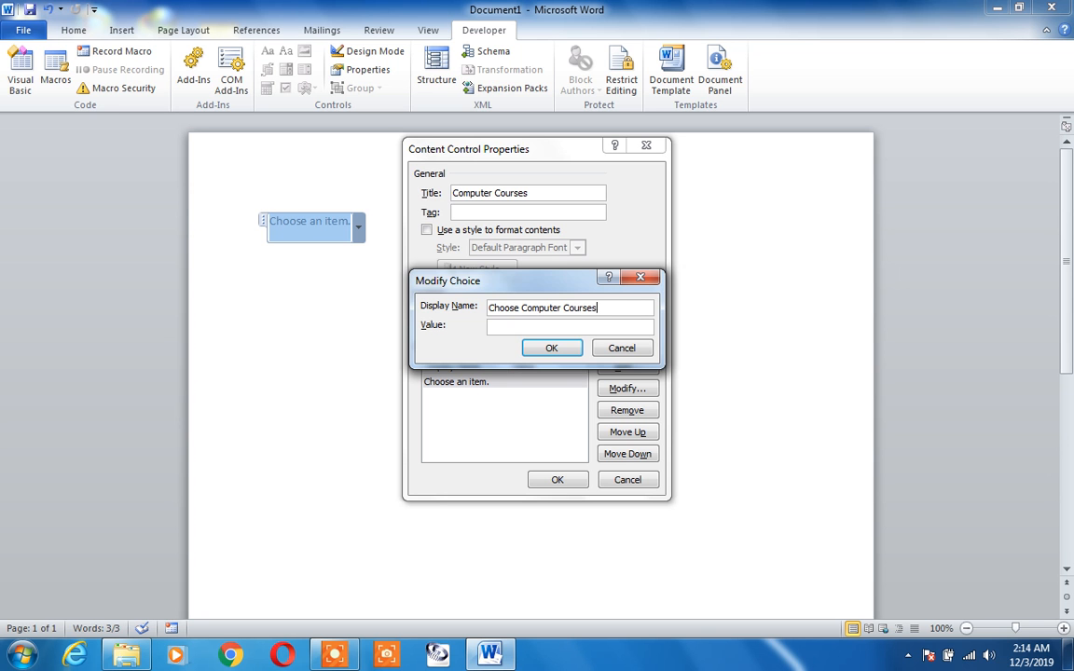
click(533, 351)
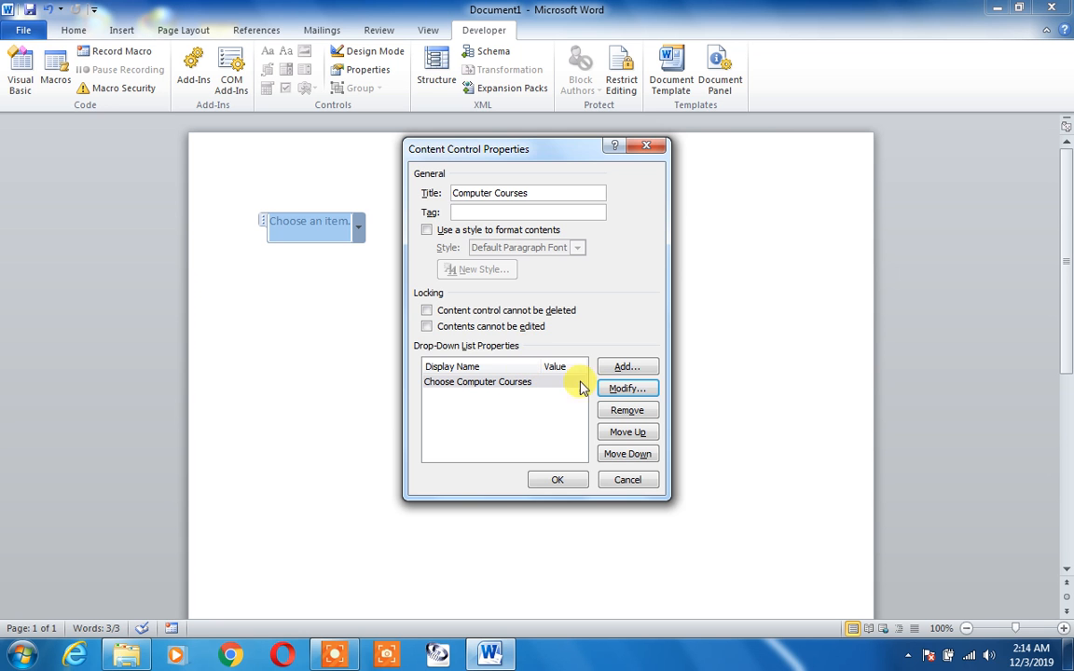
Step: Add the choices ITB, Autocad and Web Designing to the drop-down list and apply the properties
click(623, 367)
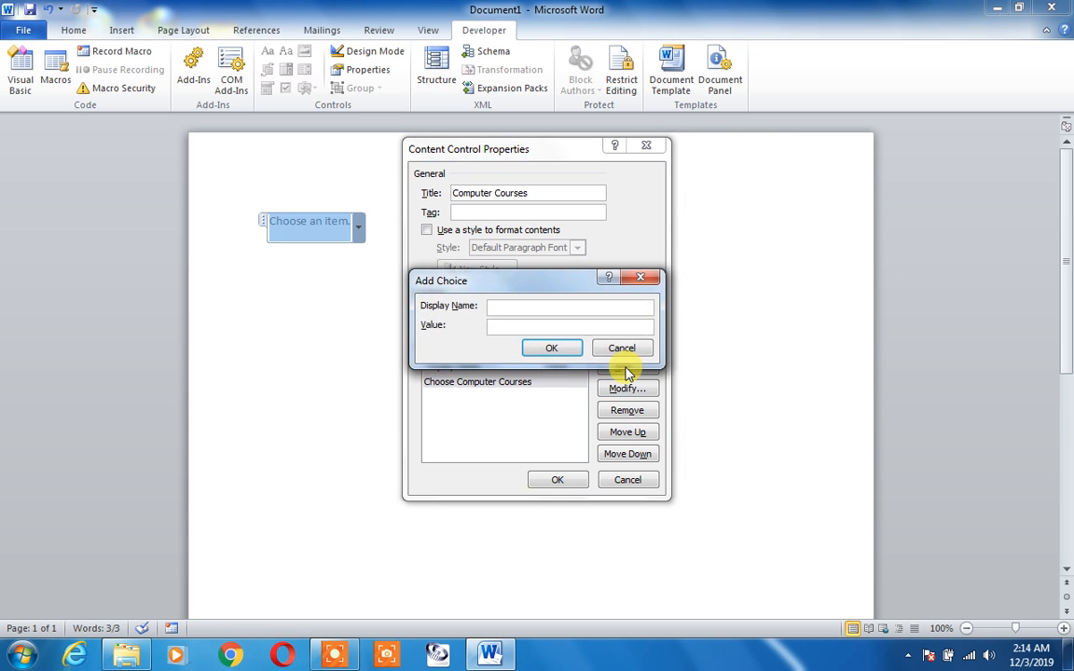
text(ITB)
click(564, 349)
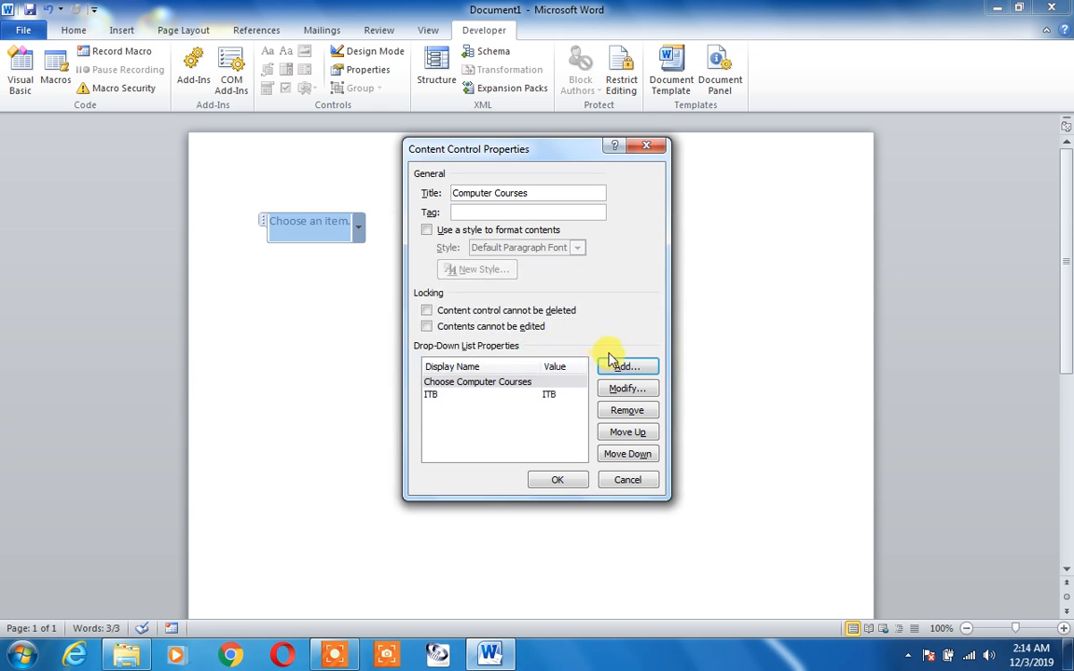
click(617, 367)
text(Autocad)
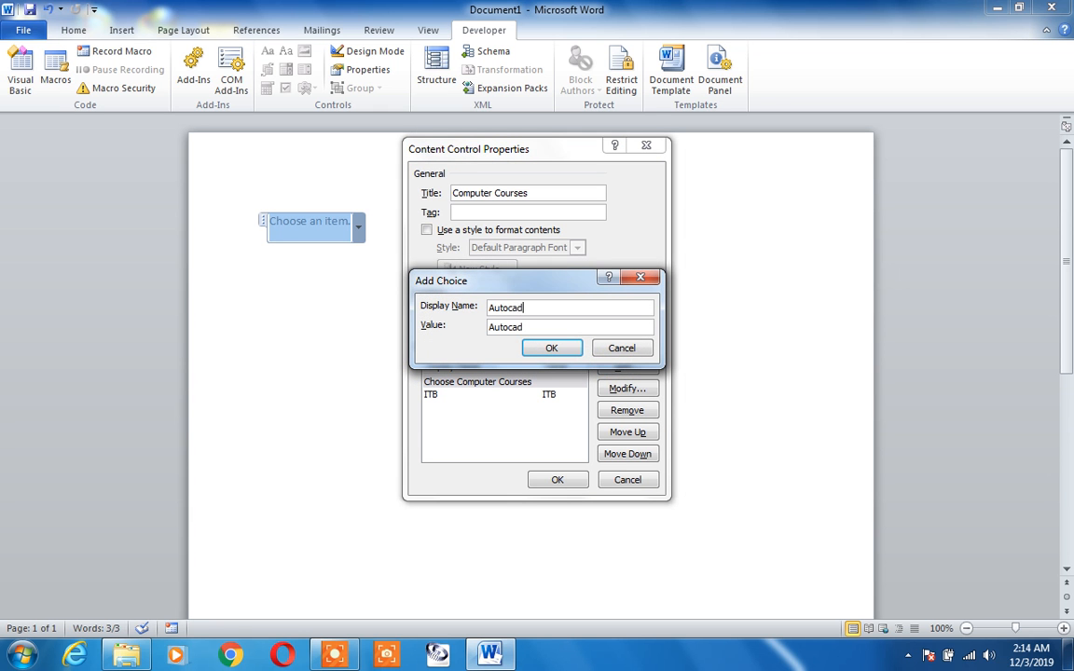
click(560, 351)
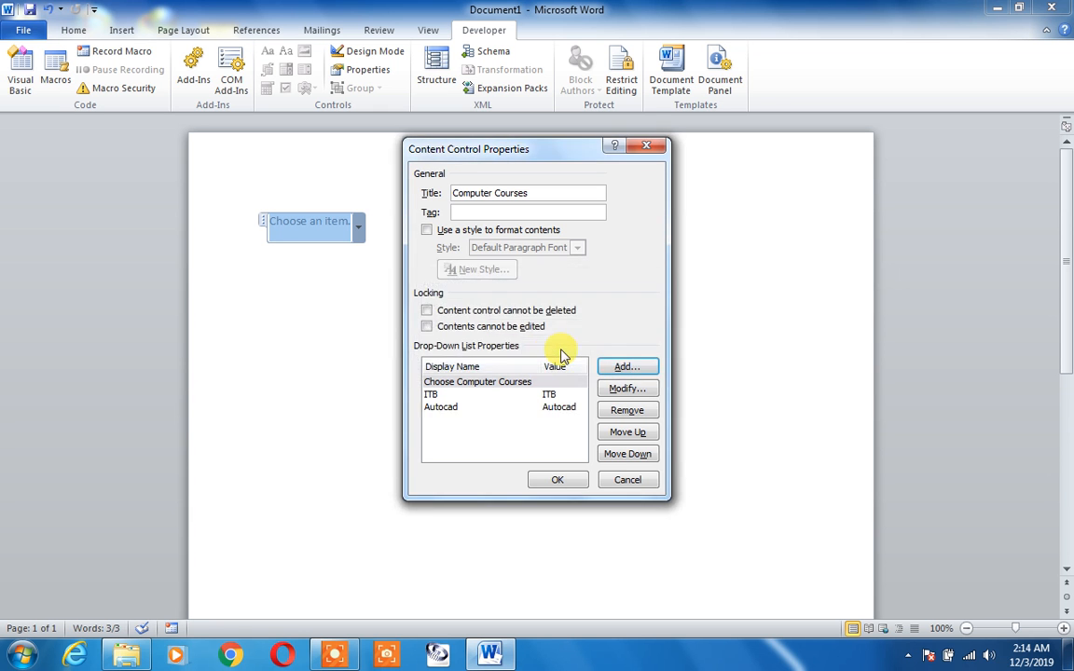
click(616, 367)
text(WE)
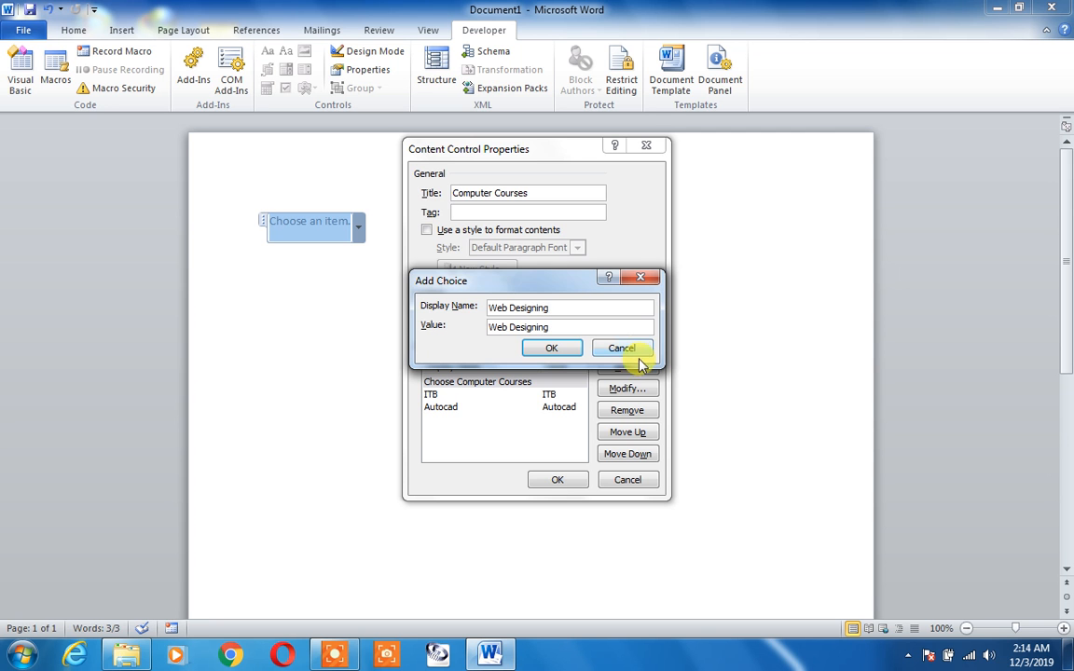
click(551, 349)
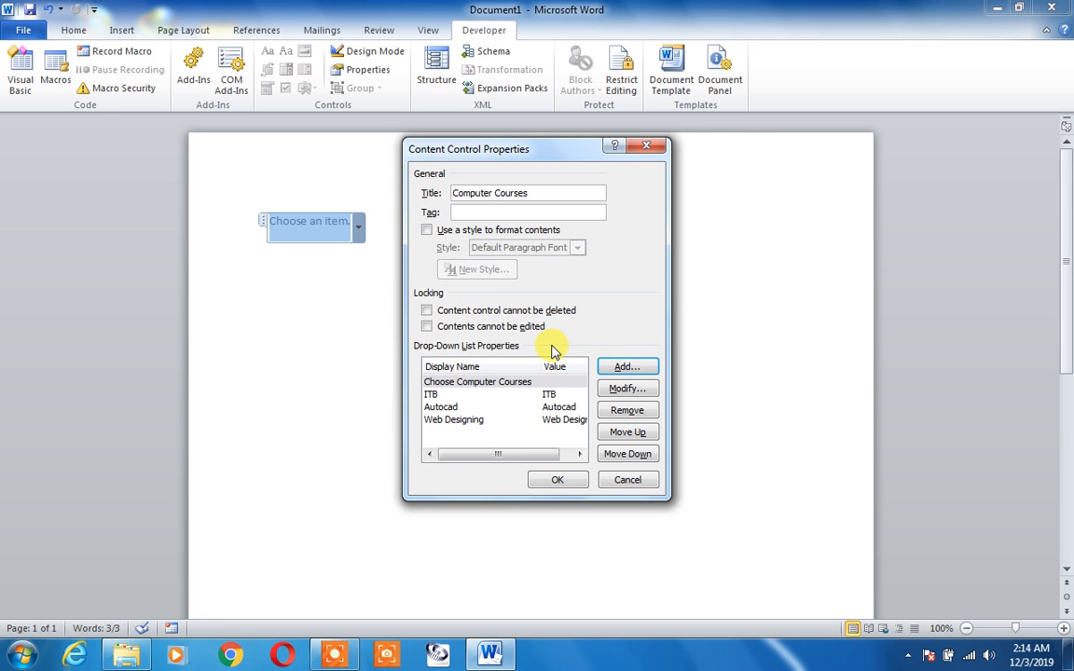
click(564, 479)
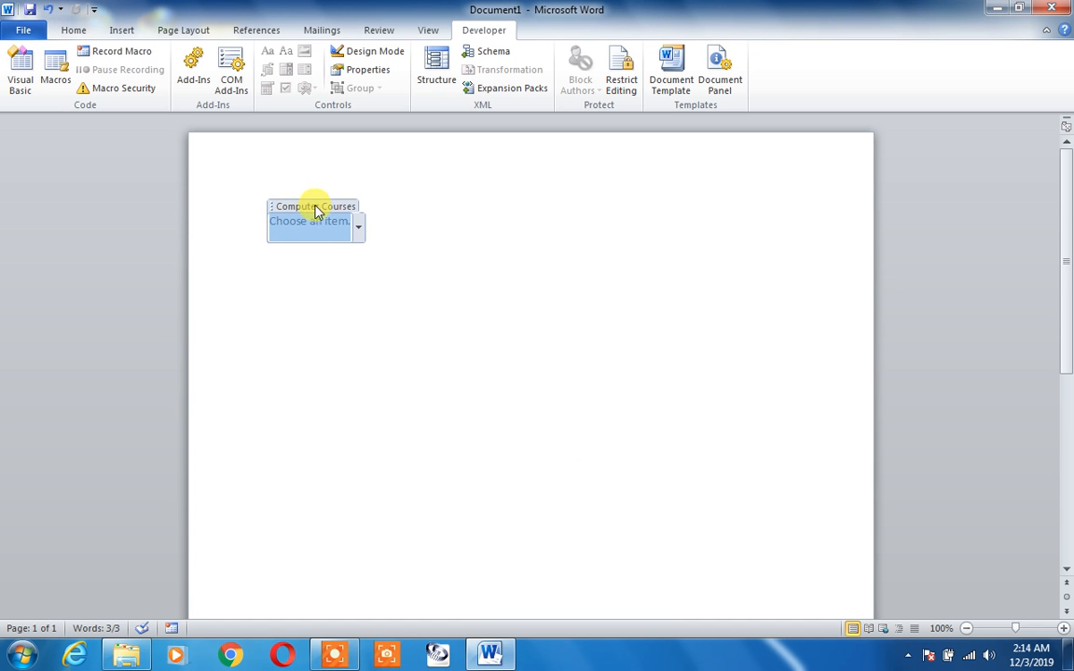
Step: Review the Computer Courses control's properties and the choices offered in its list
click(366, 72)
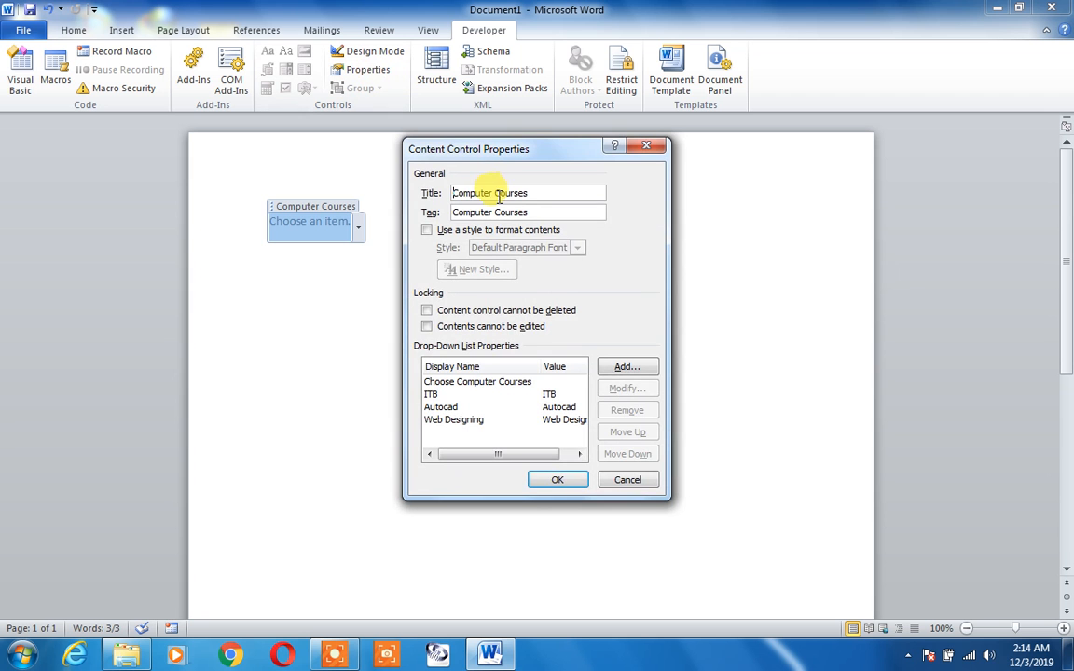
click(557, 479)
click(331, 228)
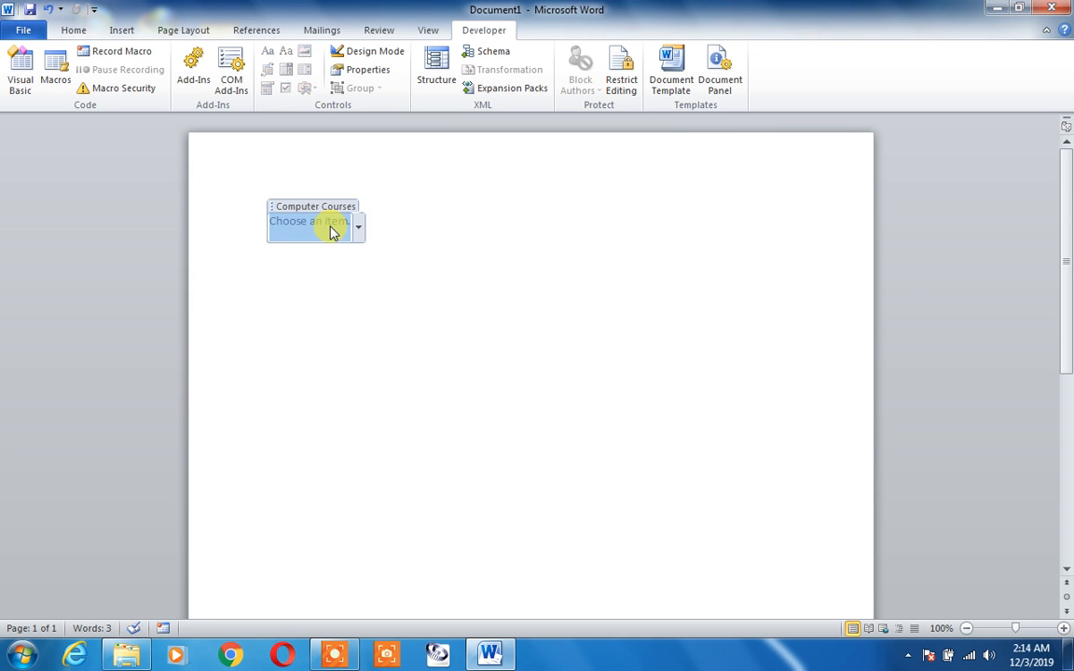
click(360, 228)
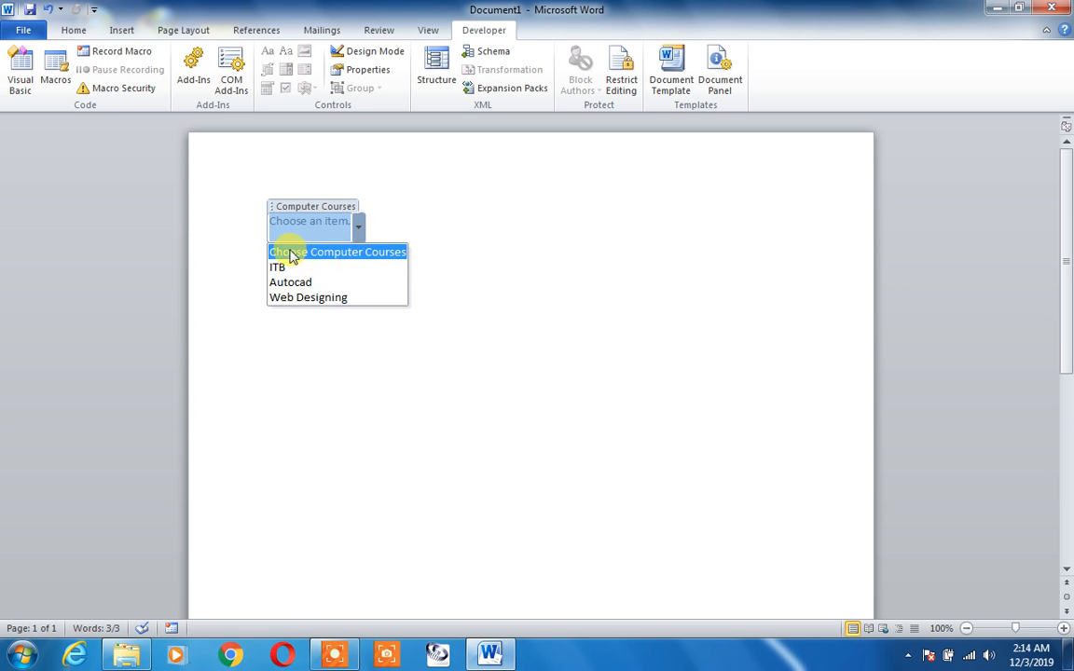
click(360, 230)
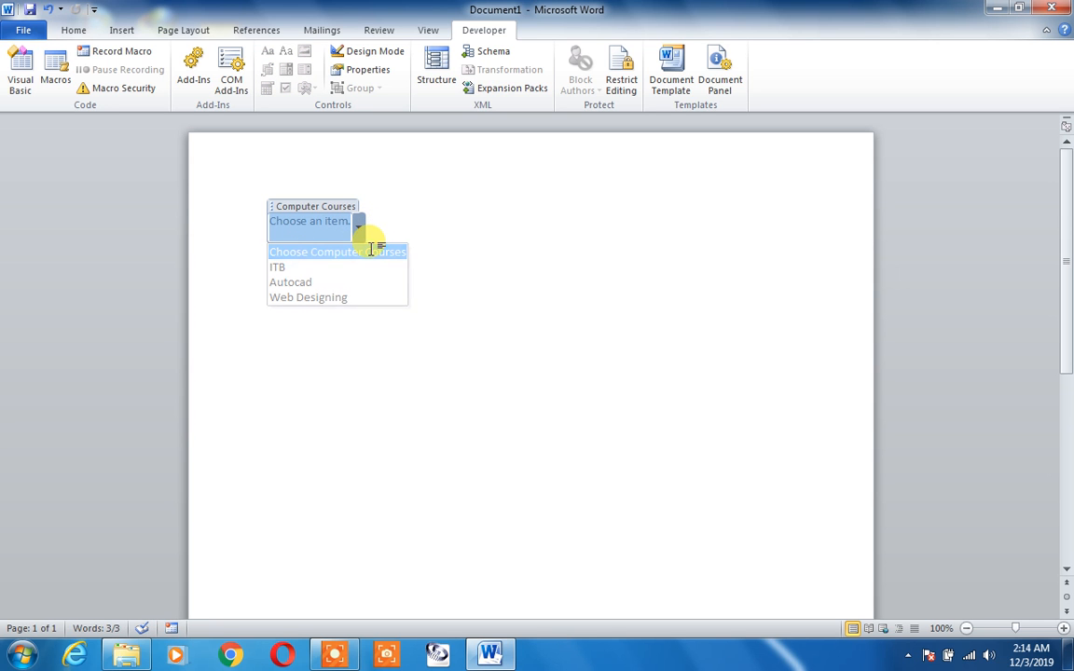
Step: Try selecting ITB and Autocad in turn from the Computer Courses list
click(360, 233)
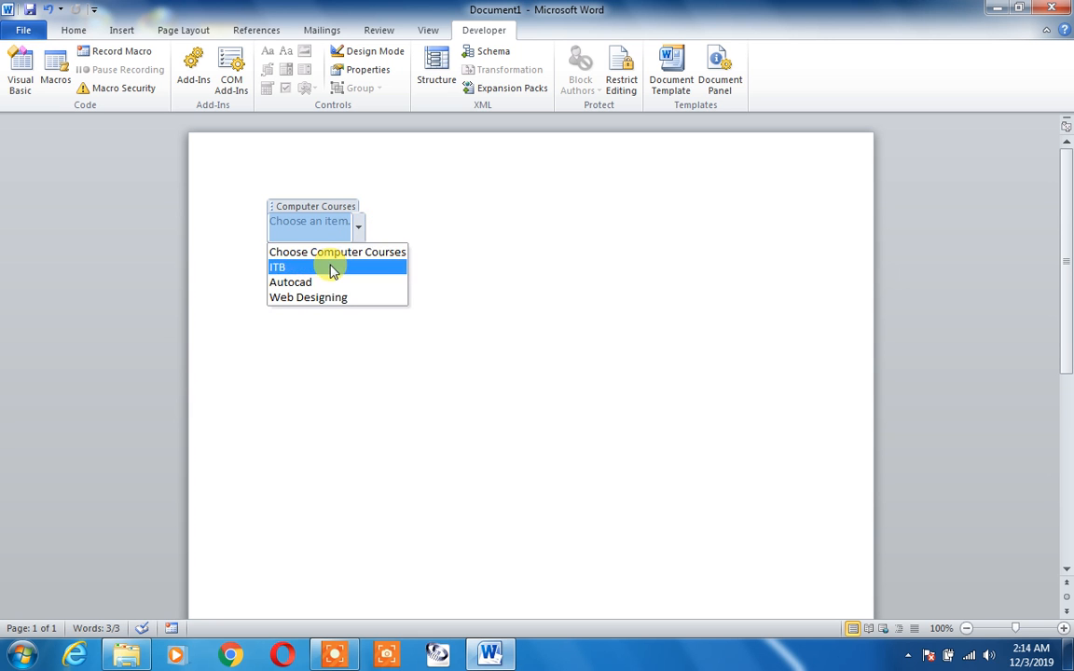
click(327, 265)
click(310, 239)
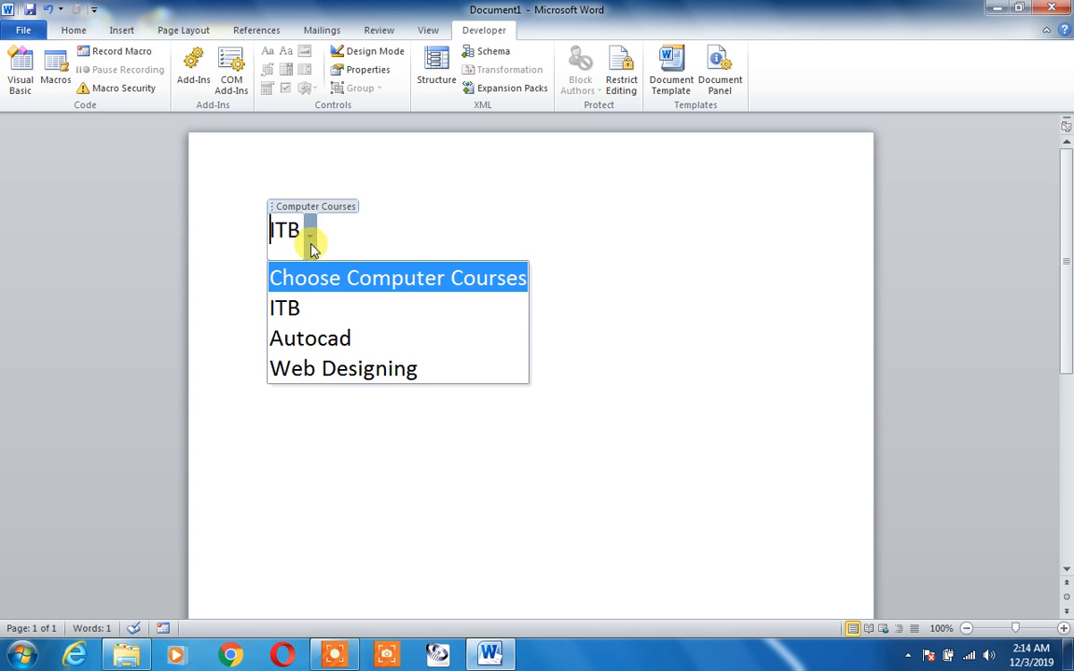
click(295, 339)
click(367, 346)
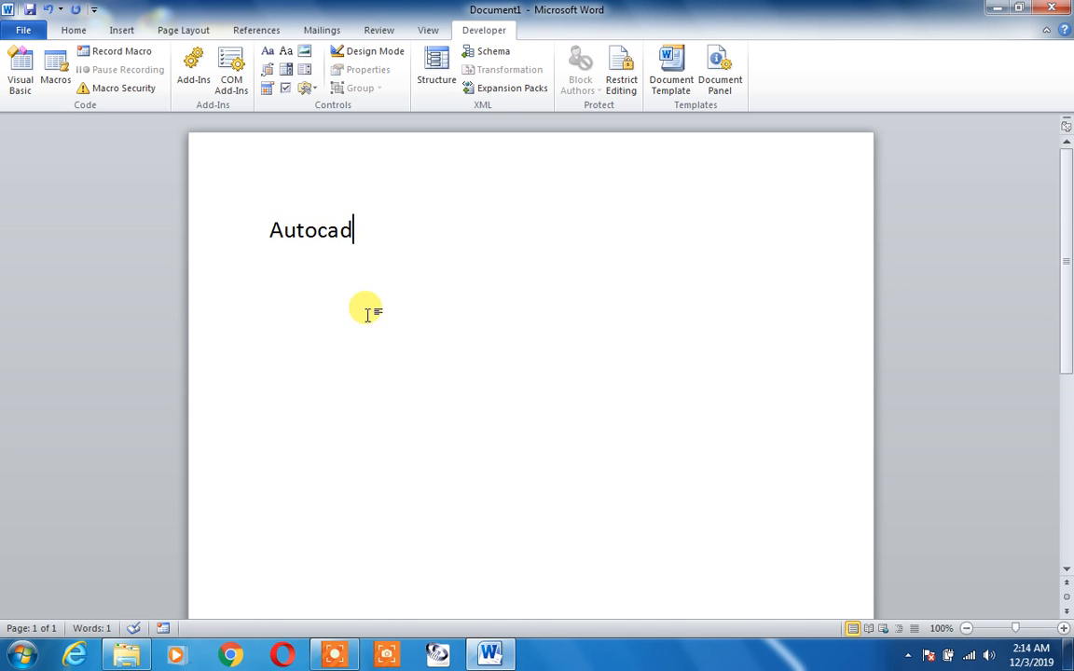
Step: Set the Computer Courses drop-down to Web Designing
click(342, 232)
click(363, 237)
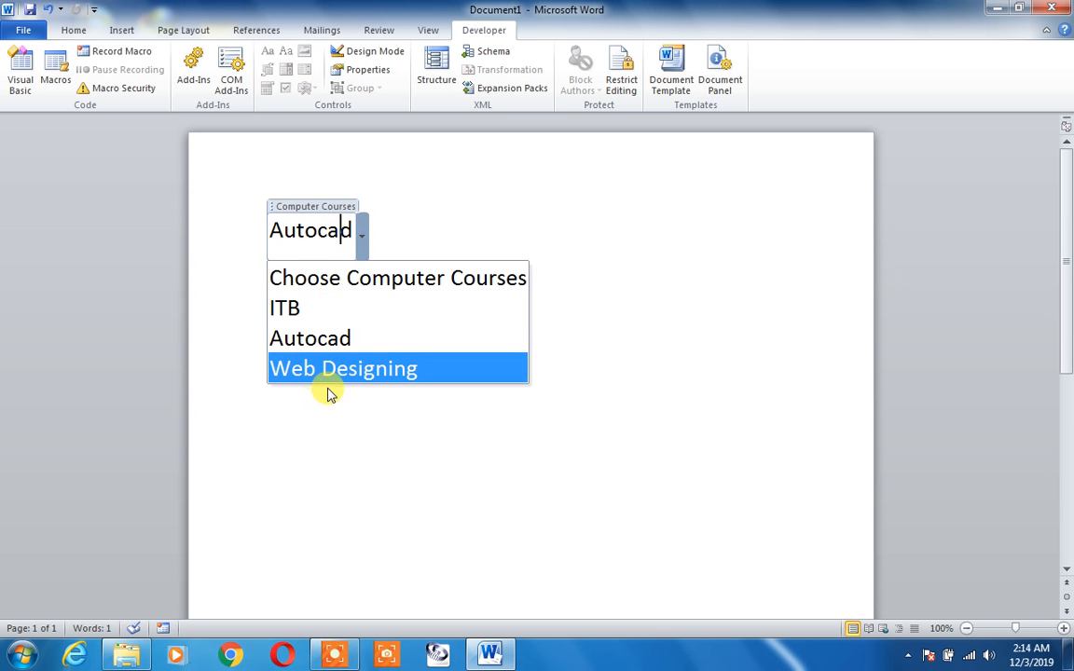
click(339, 379)
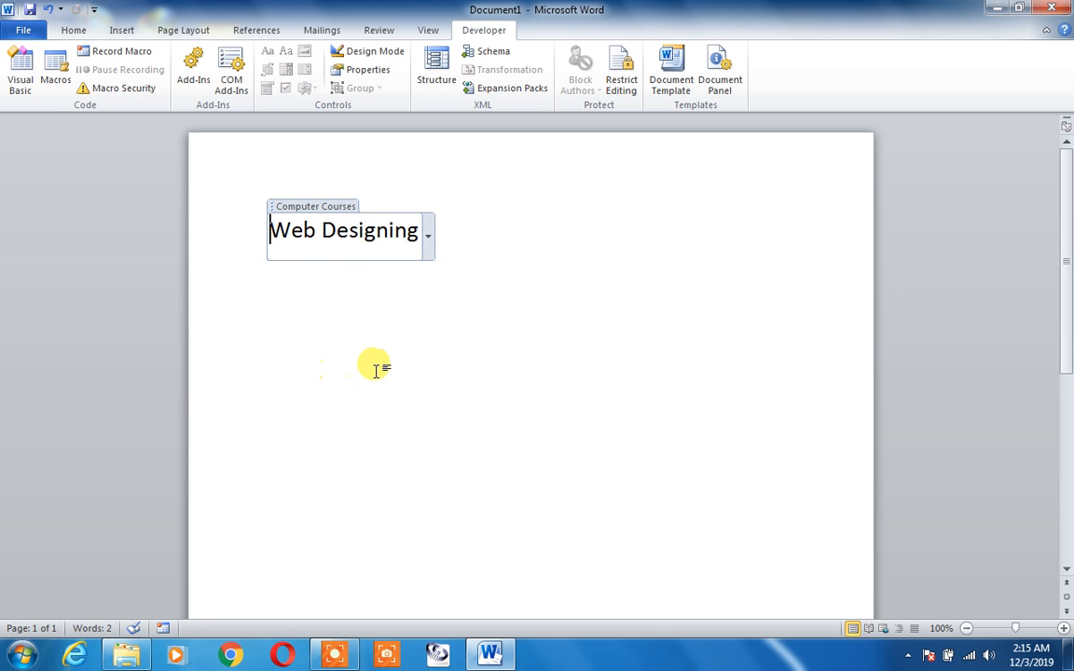
click(481, 257)
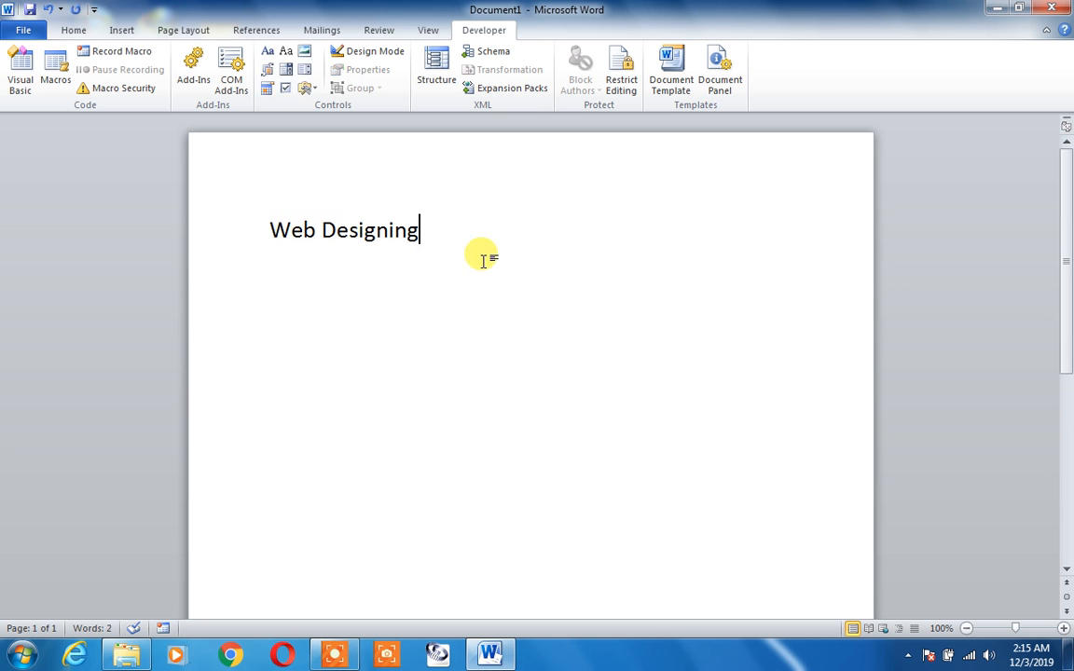
Step: Turn on style formatting for the Computer Courses control's contents and apply Style1, after first choosing Heading 1
click(420, 233)
click(430, 234)
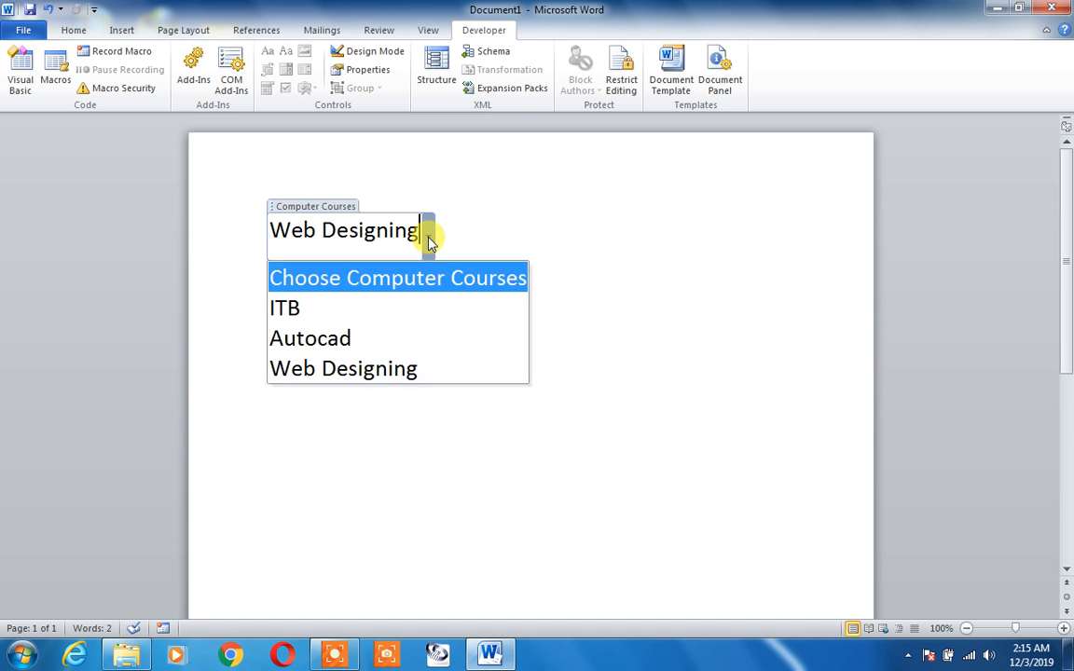
click(481, 221)
click(369, 70)
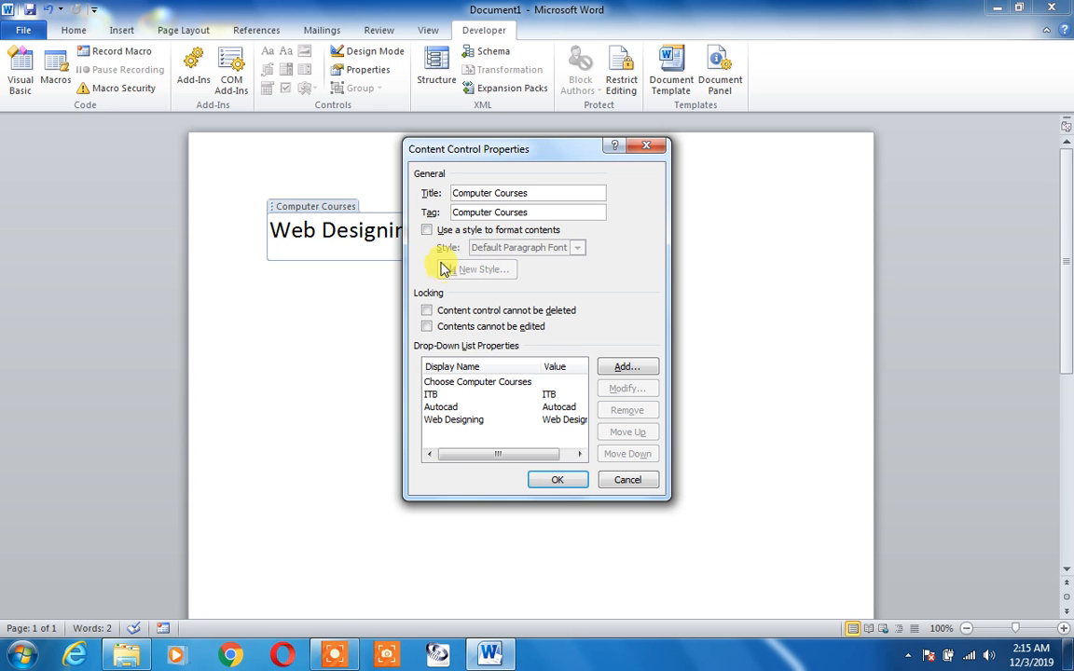
click(427, 230)
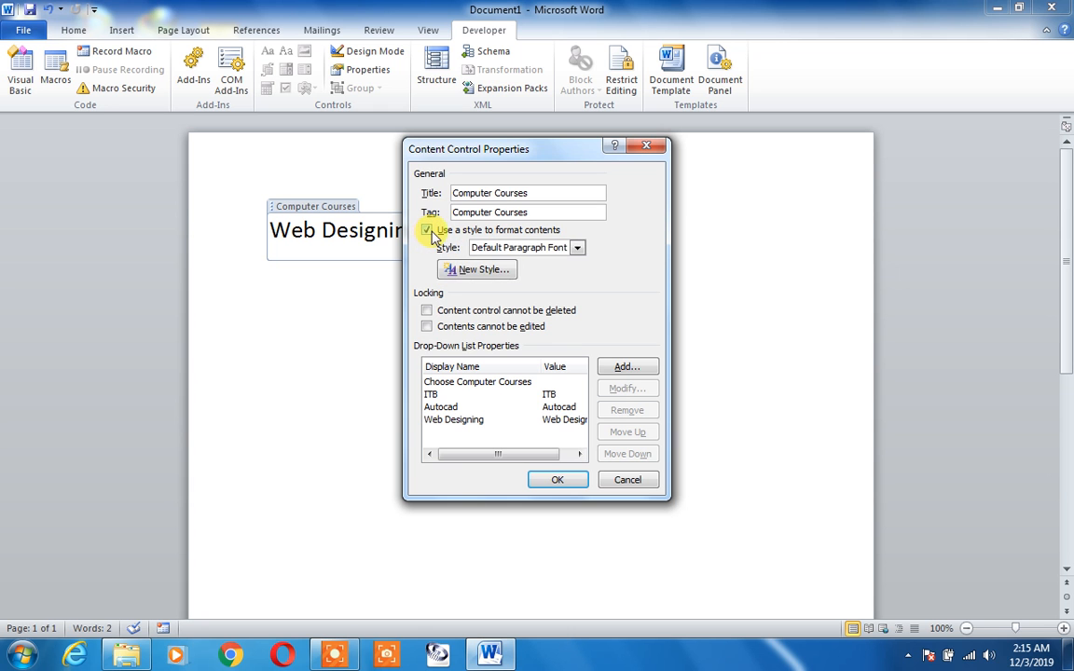
click(514, 246)
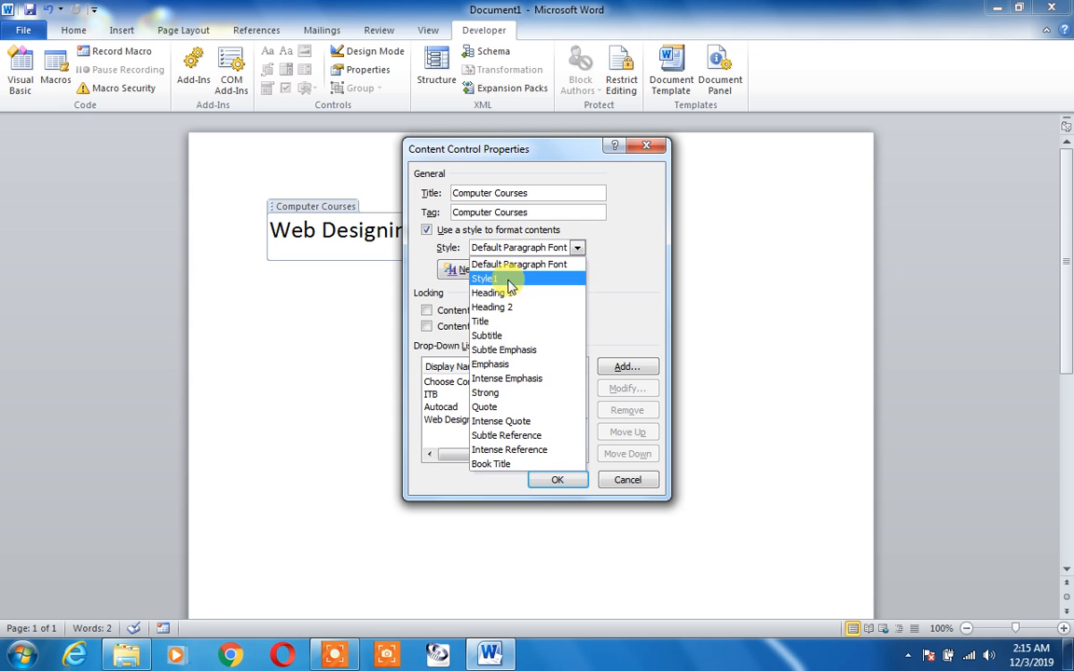
click(511, 293)
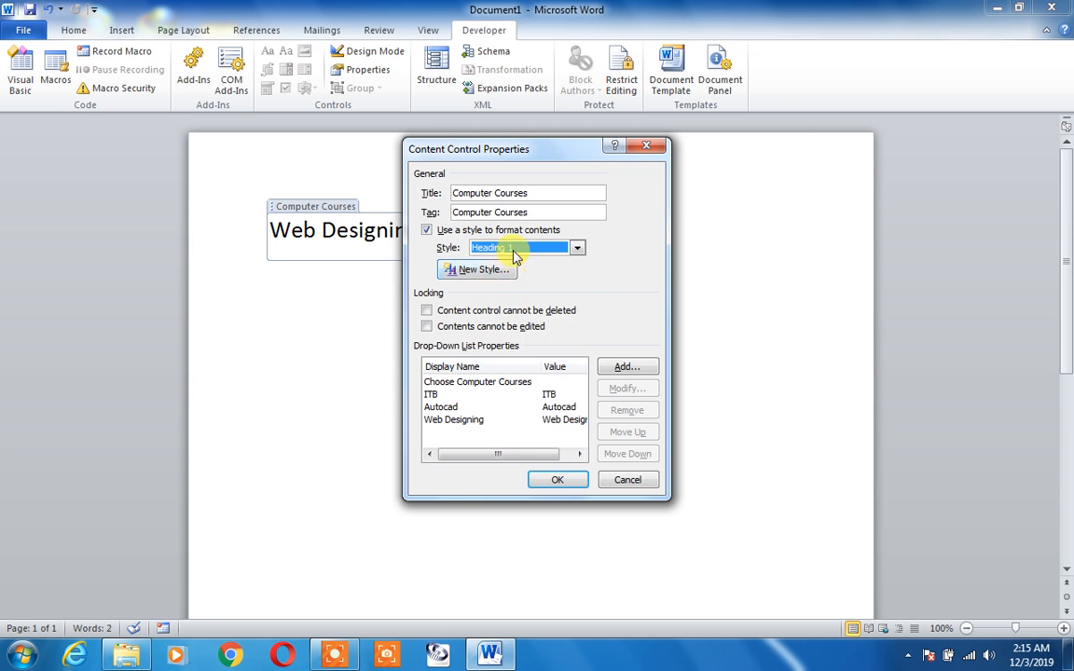
click(513, 250)
click(504, 278)
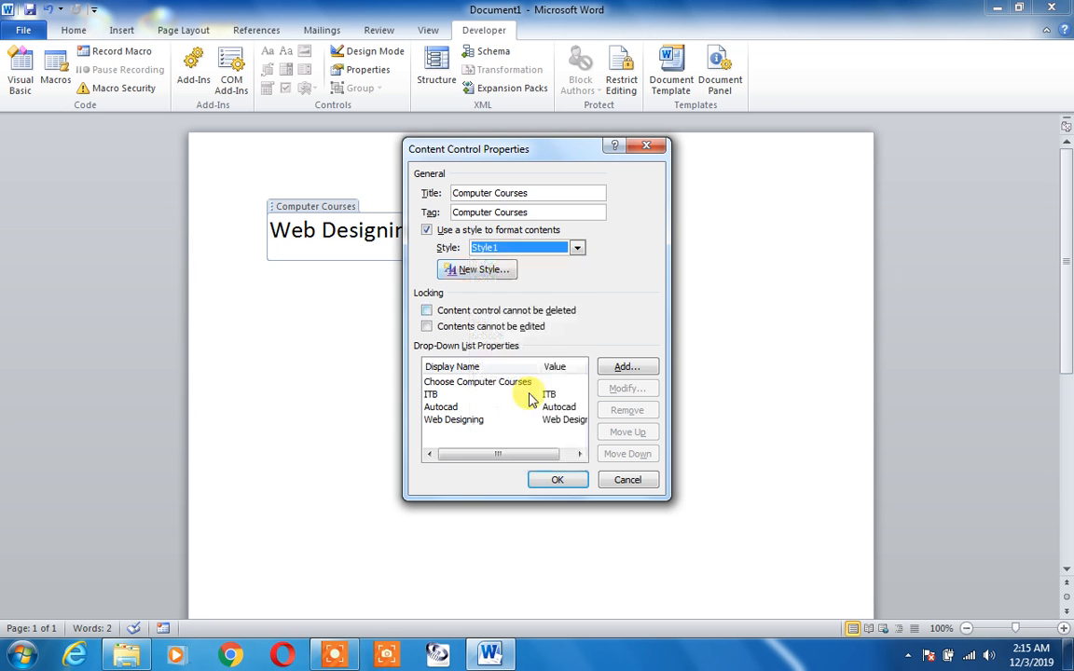
click(554, 478)
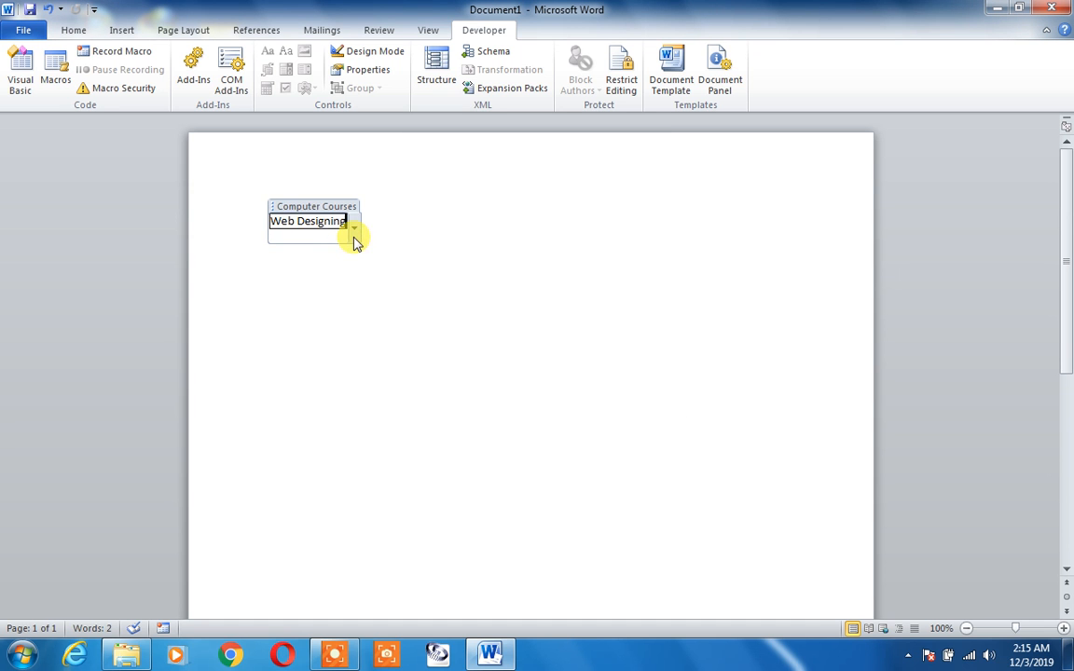
click(375, 328)
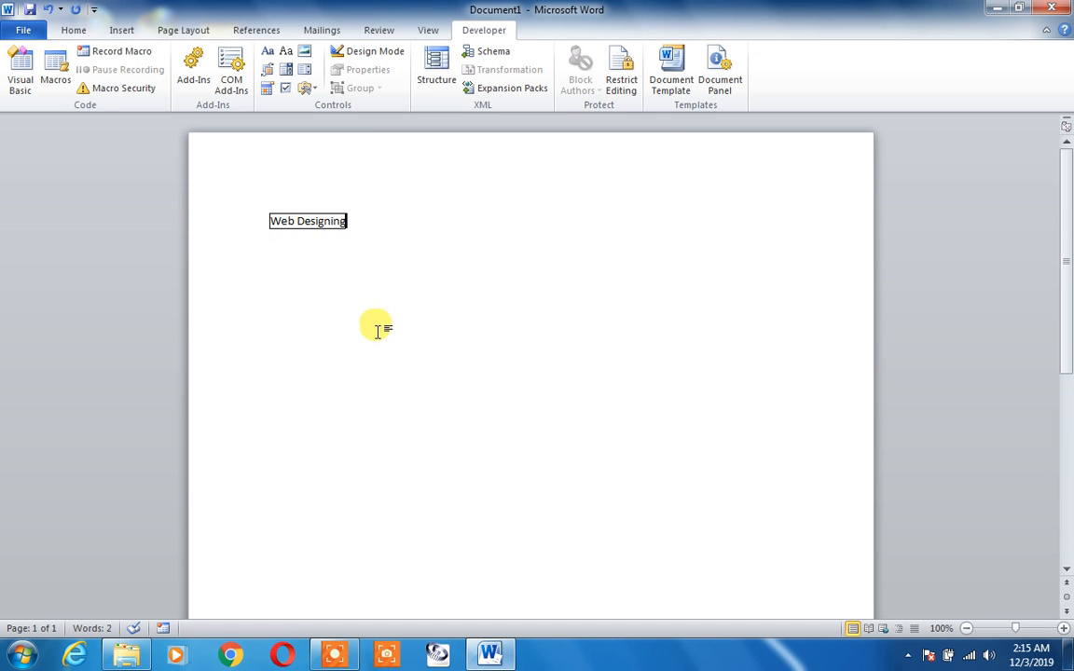
Step: Start a new character style named abc from the Computer Courses control's properties
click(341, 222)
click(352, 226)
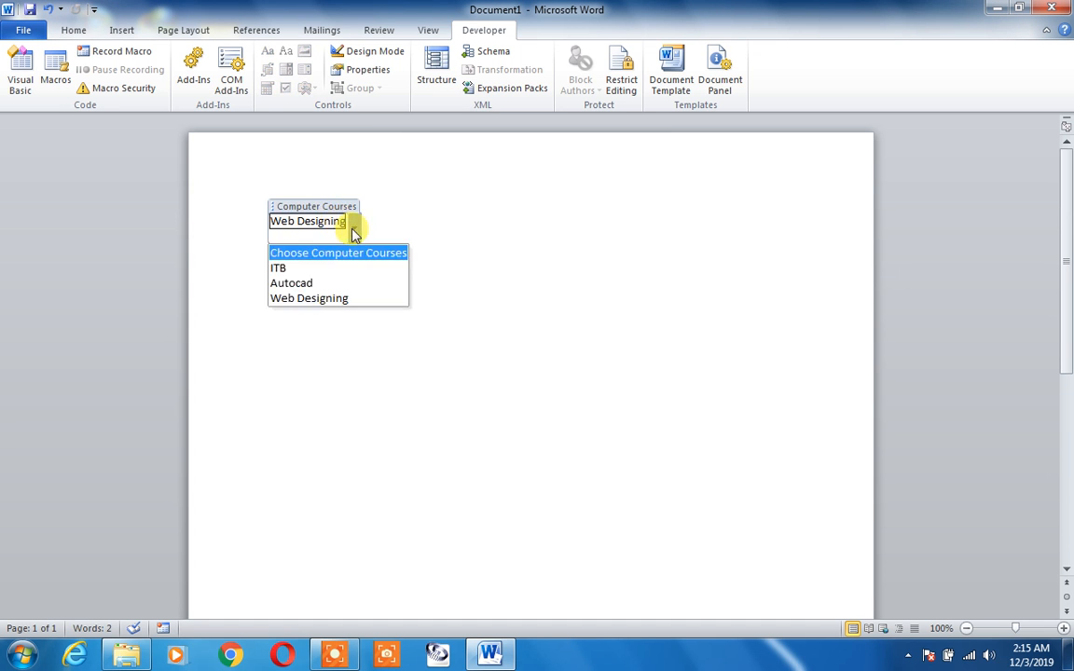
click(433, 249)
click(370, 73)
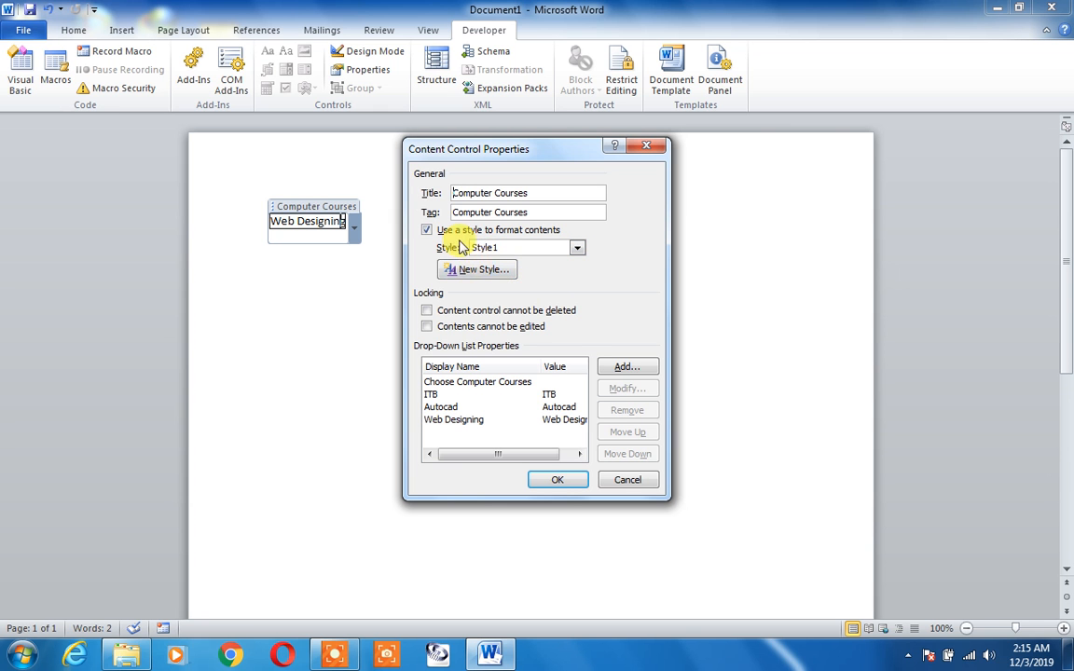
click(475, 272)
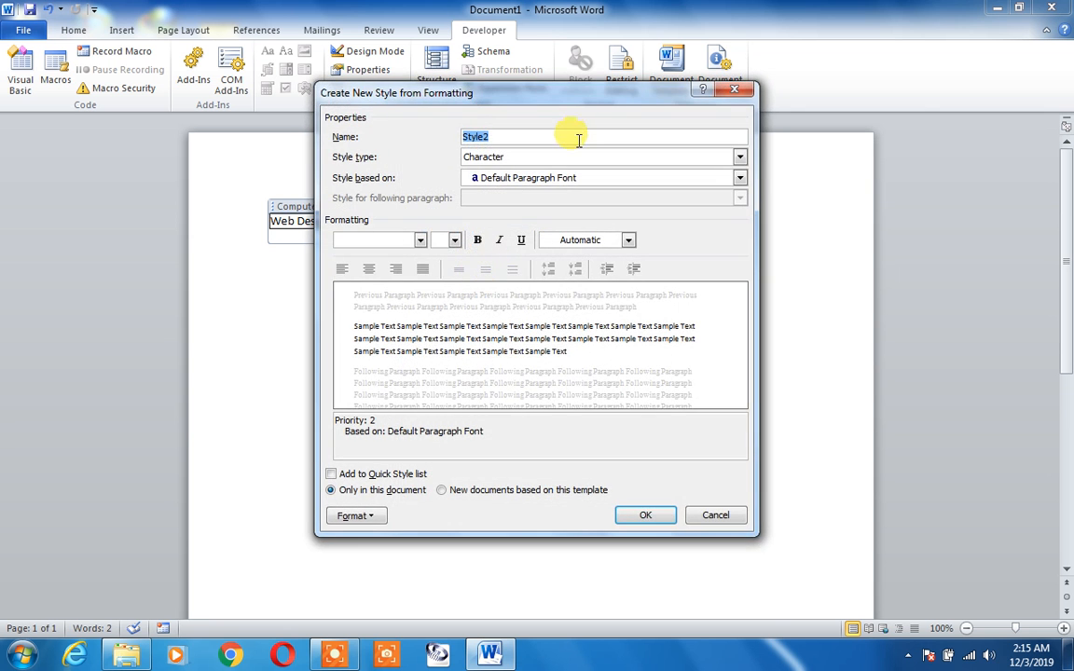
drag(553, 105, 577, 122)
double_click(499, 151)
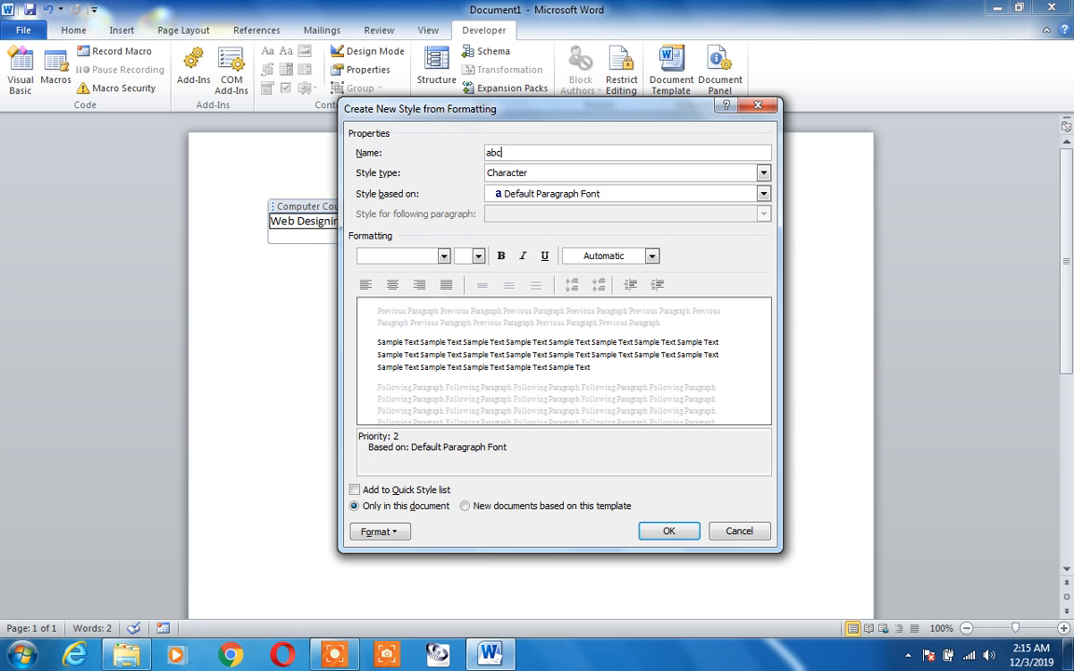
Step: Give the abc style a box border with a thin-thick small gap line 3 pt wide, and save the style
click(377, 533)
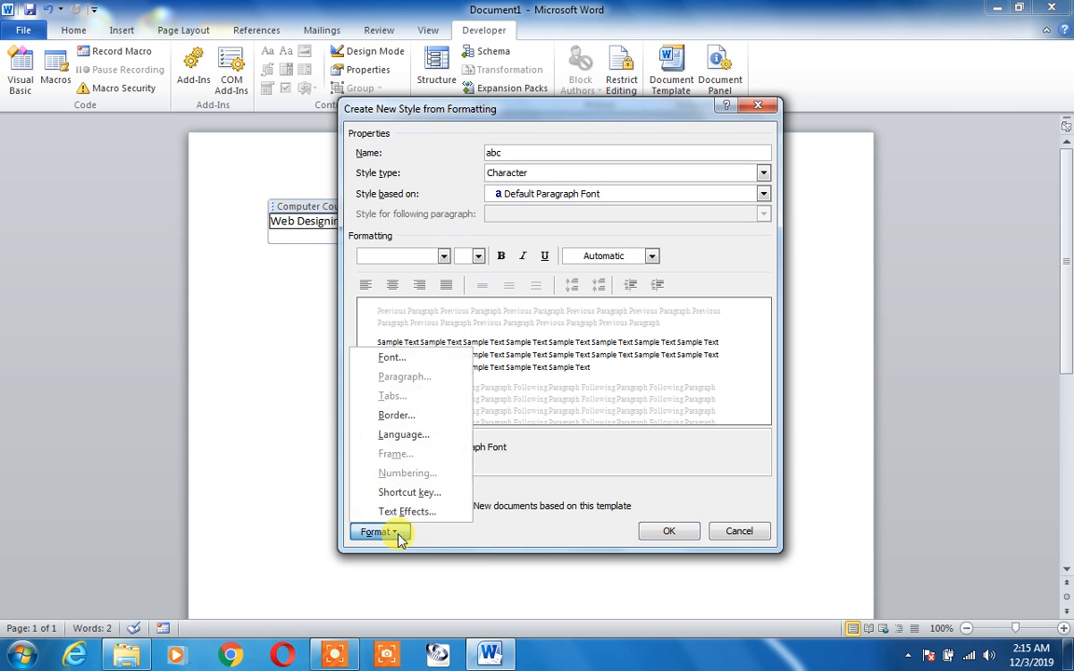
click(408, 419)
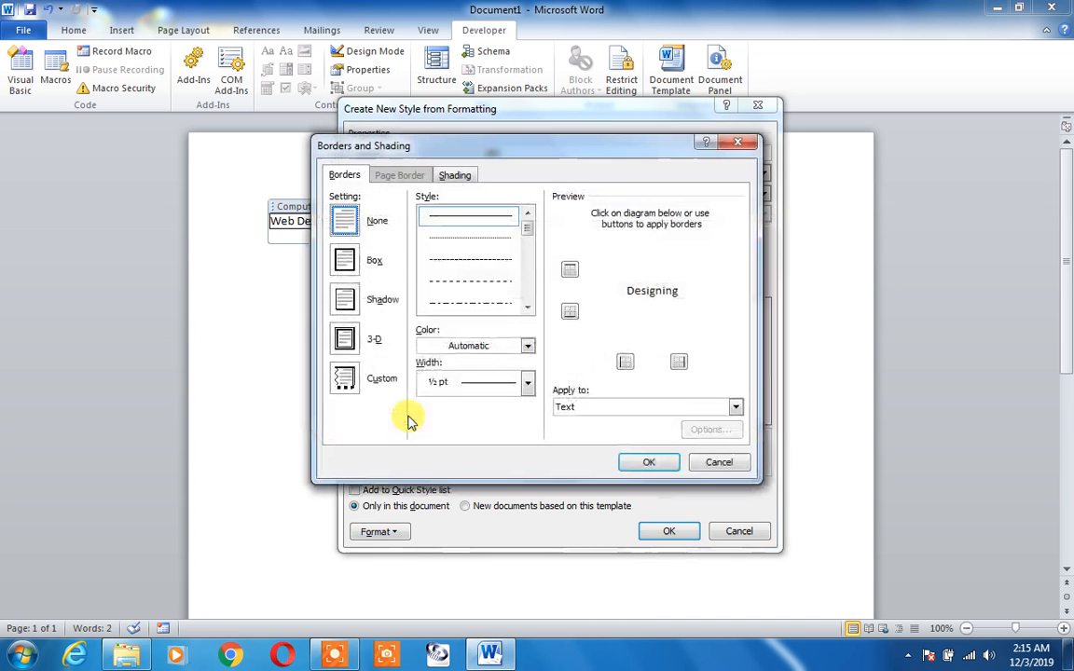
click(347, 259)
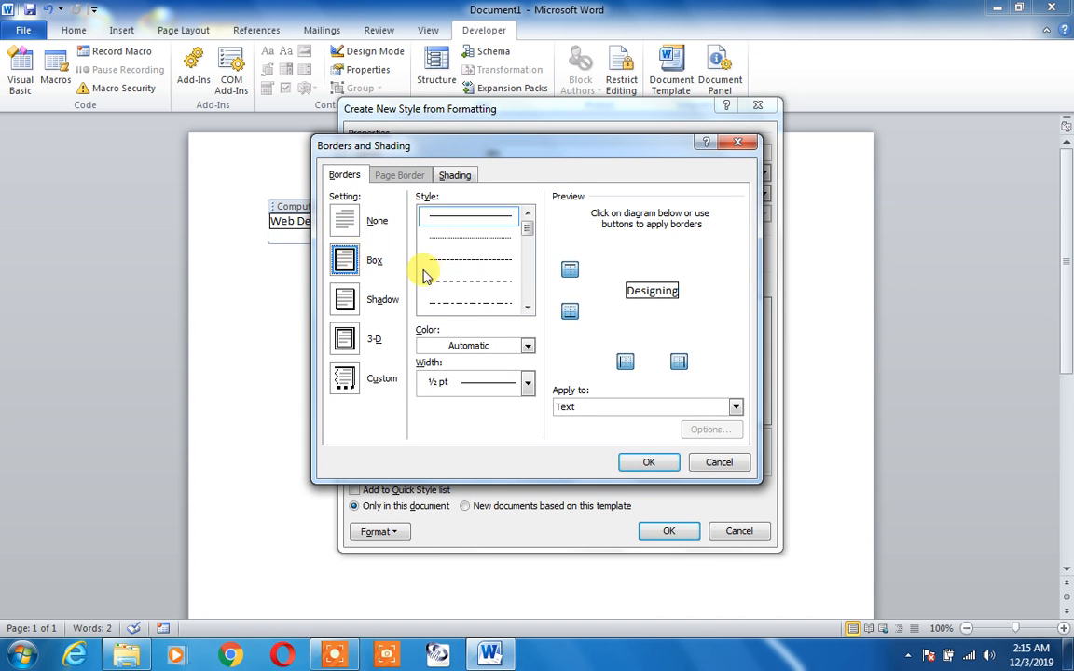
click(530, 308)
click(530, 308)
click(500, 277)
click(649, 462)
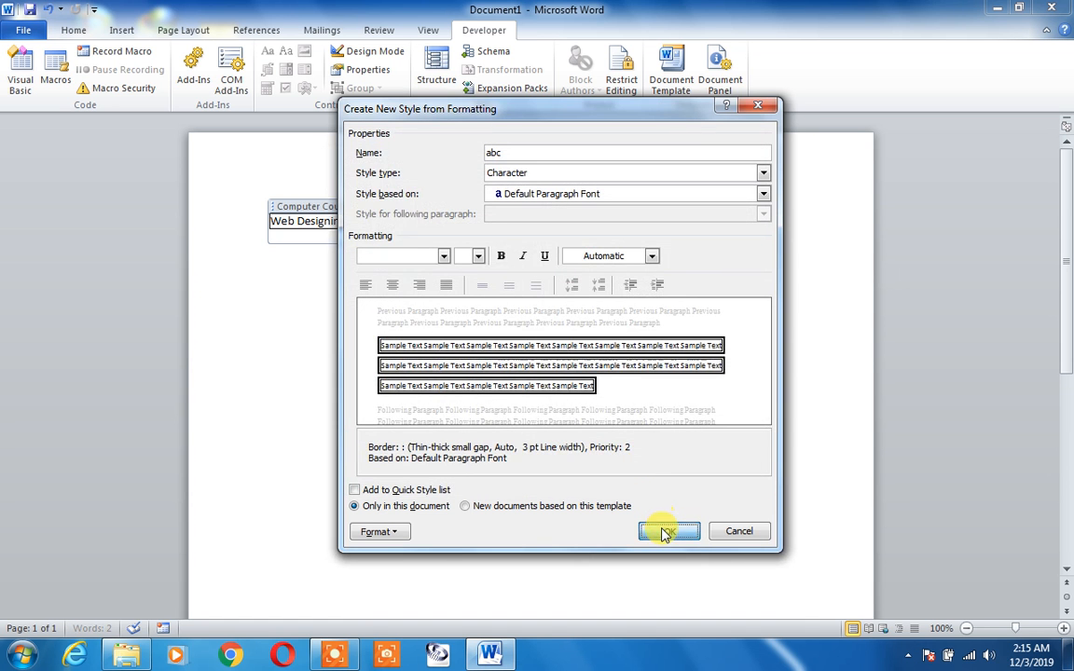
click(661, 529)
click(564, 480)
Step: Try selecting ITB and Autocad from the Computer Courses list to check the control's formatting
click(355, 231)
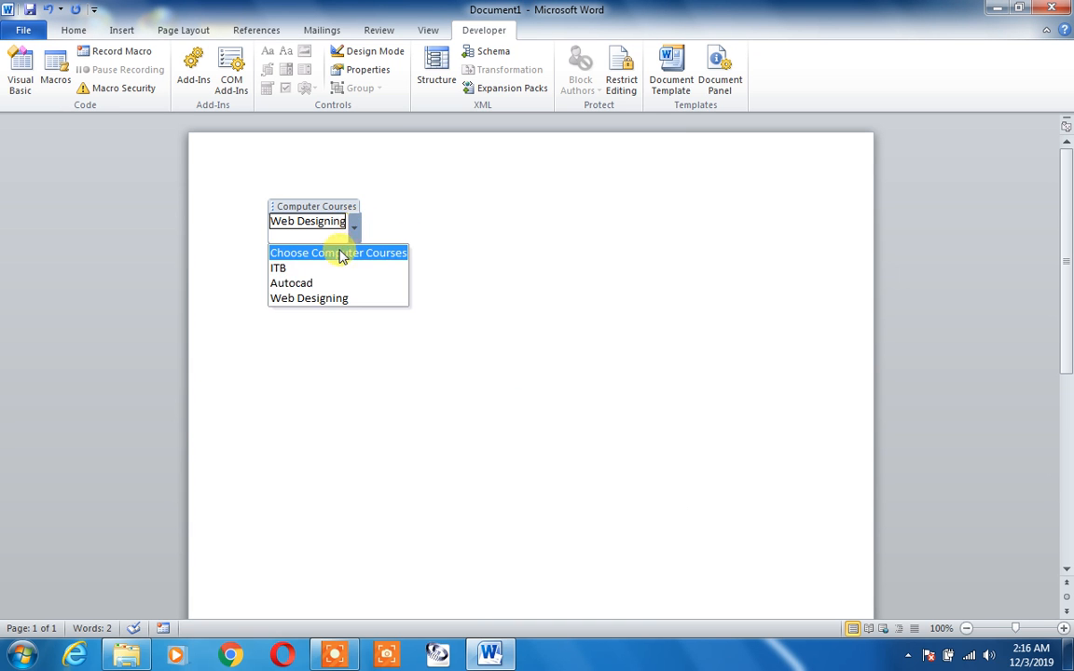
click(338, 264)
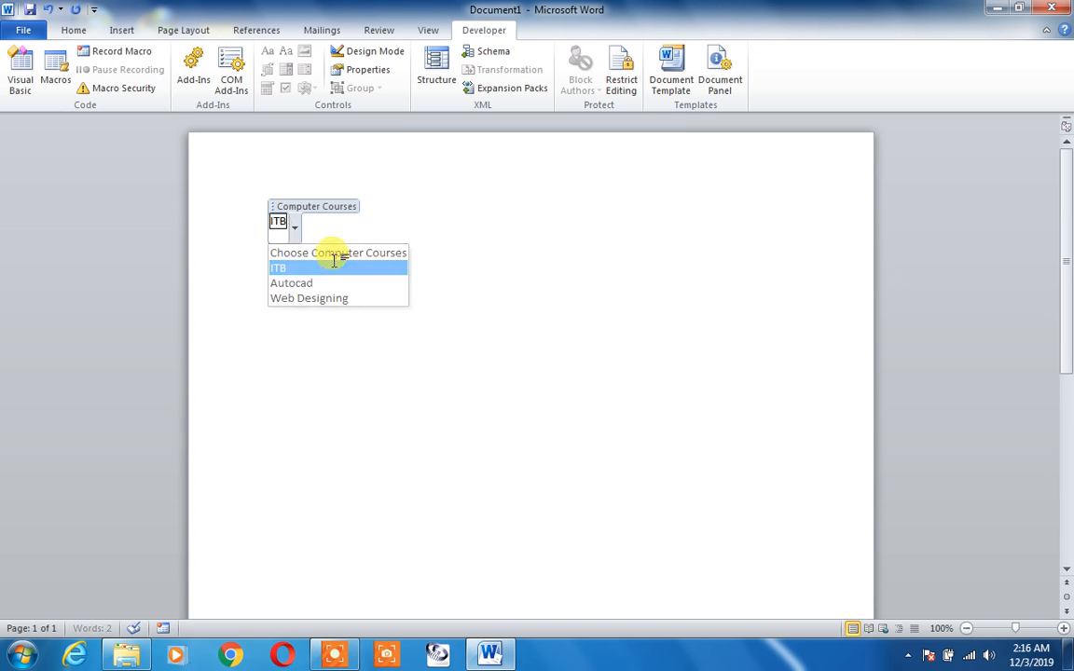
click(296, 226)
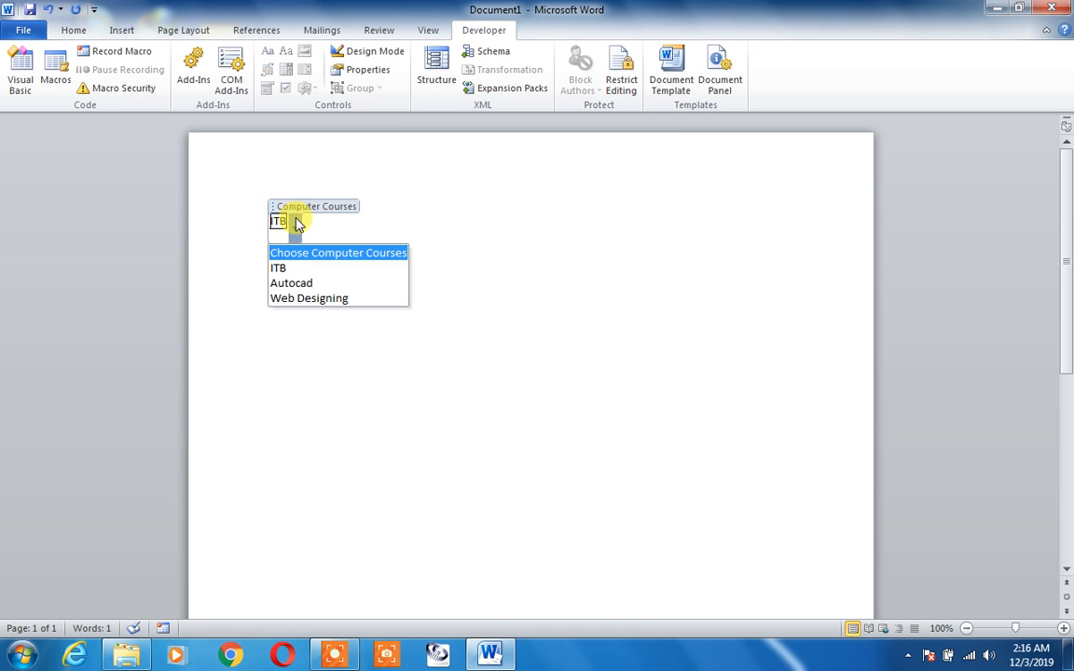
click(300, 281)
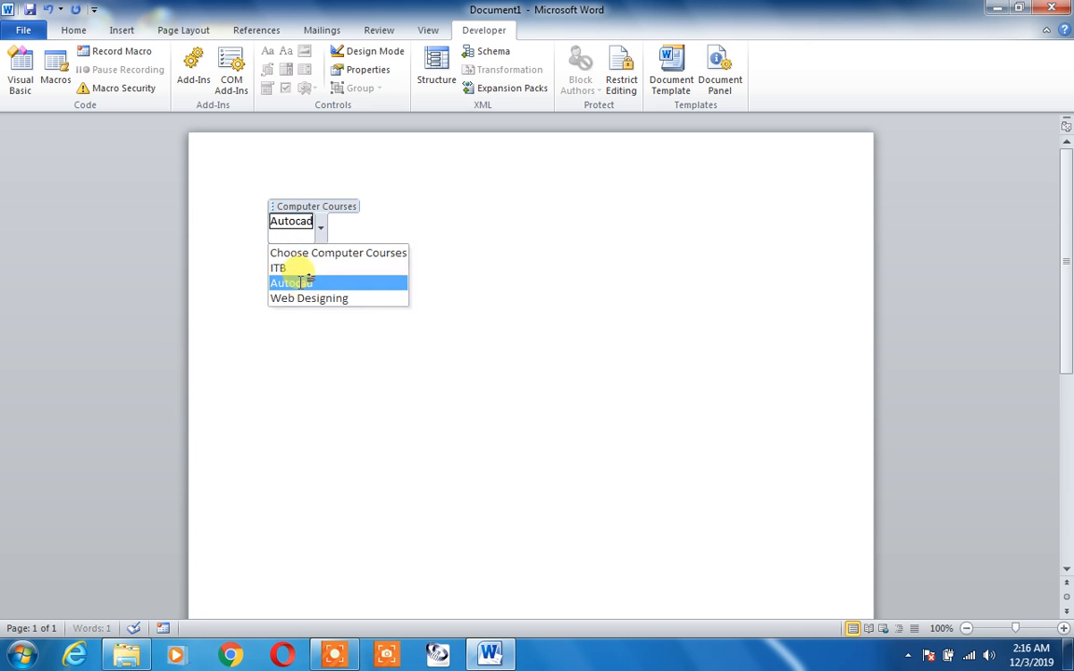
Step: Apply the abc style to the contents of the Computer Courses control
click(367, 70)
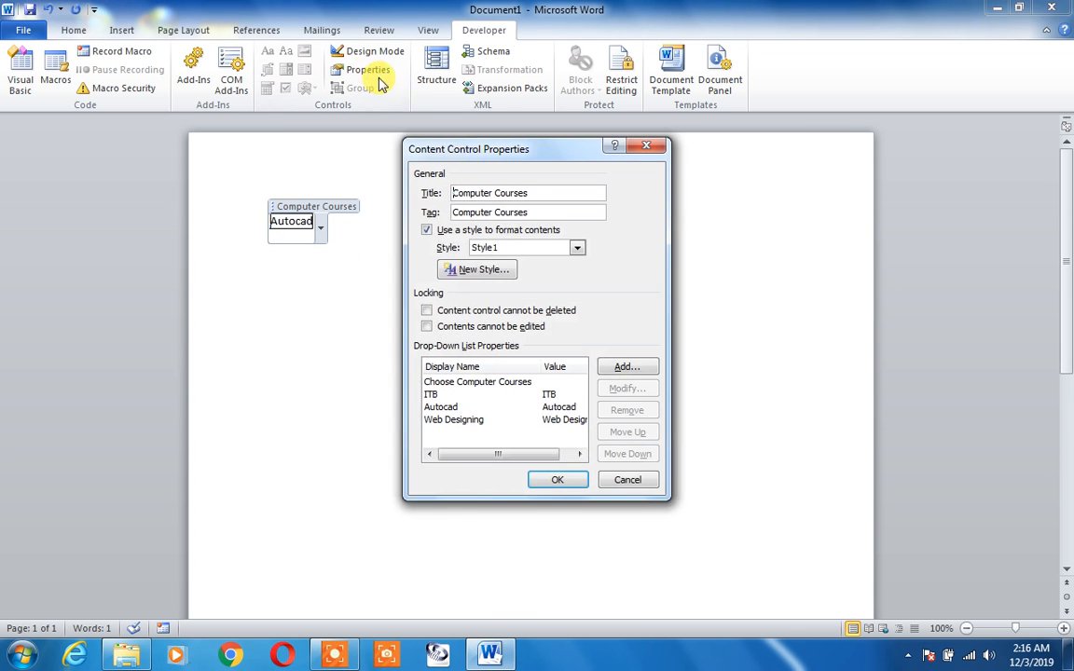
click(489, 249)
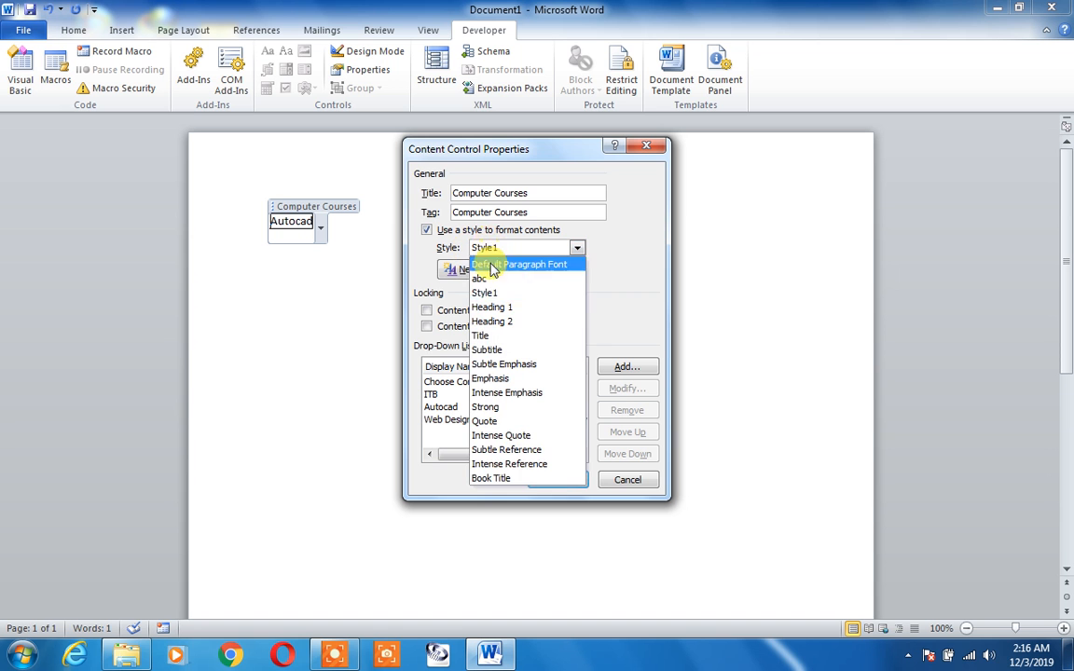
click(490, 278)
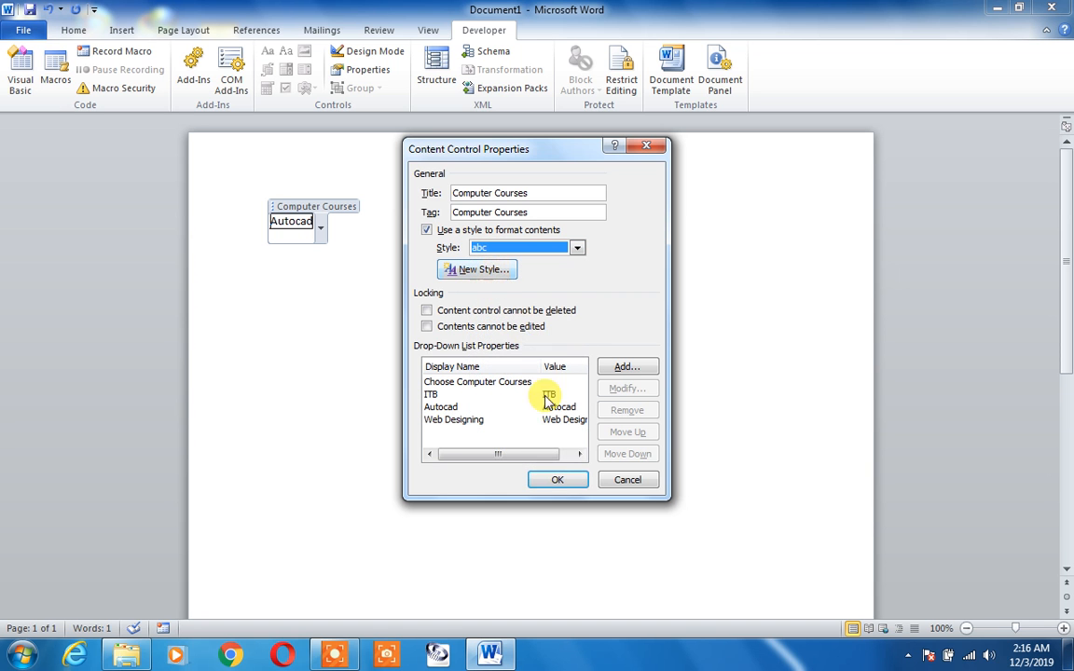
click(557, 477)
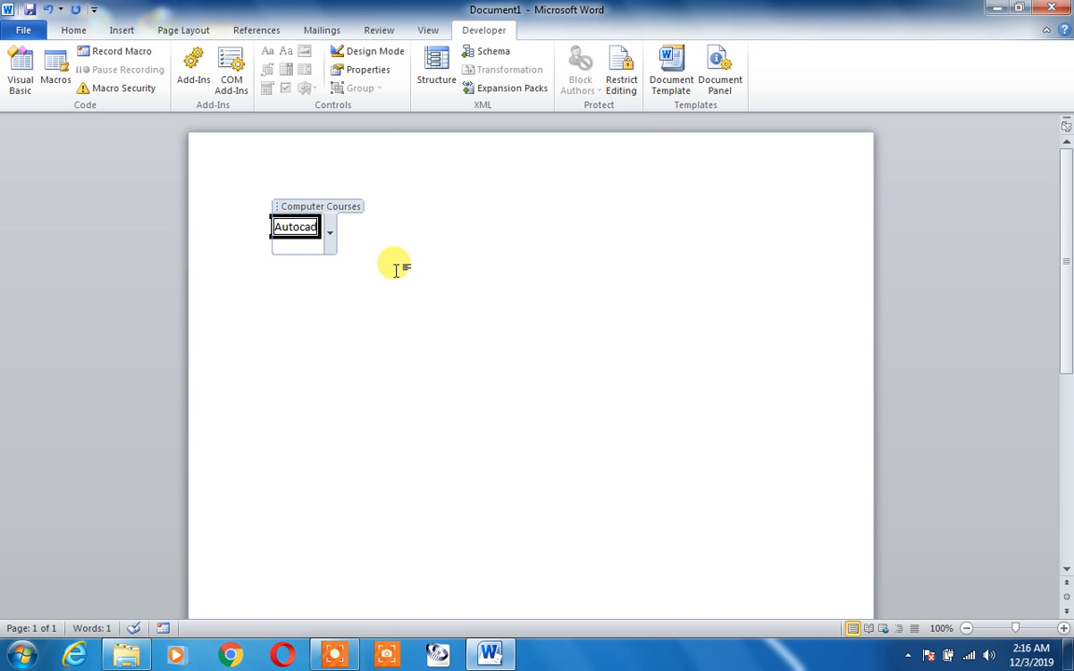
Step: Switch the Computer Courses drop-down to ITB and finally to Web Designing, leaving the control deselected
click(330, 234)
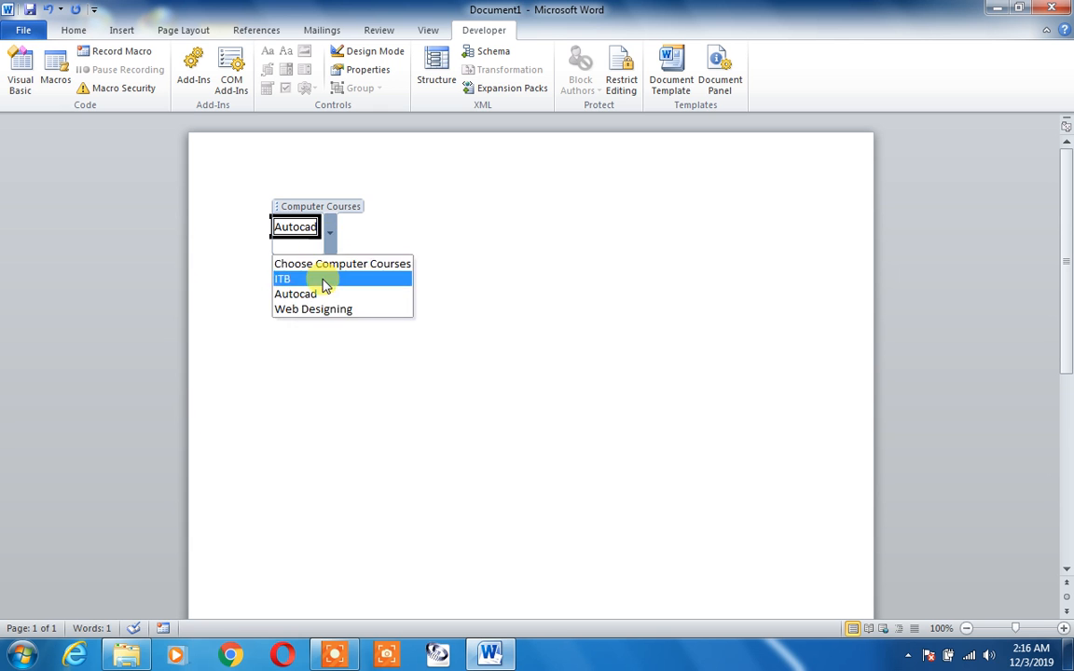
click(325, 280)
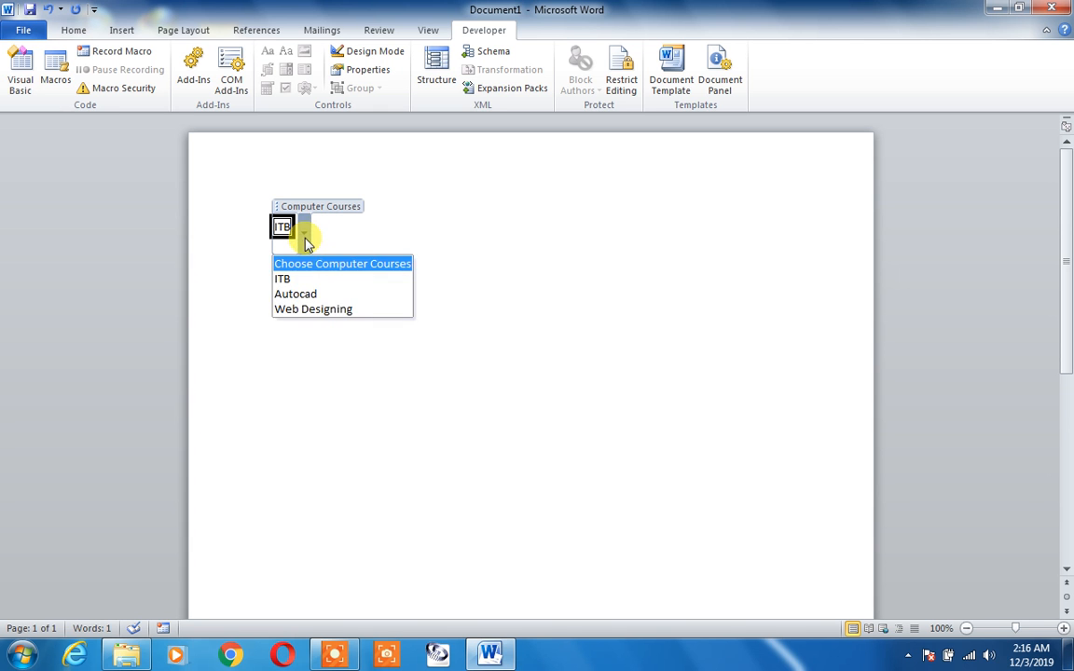
click(316, 309)
click(434, 328)
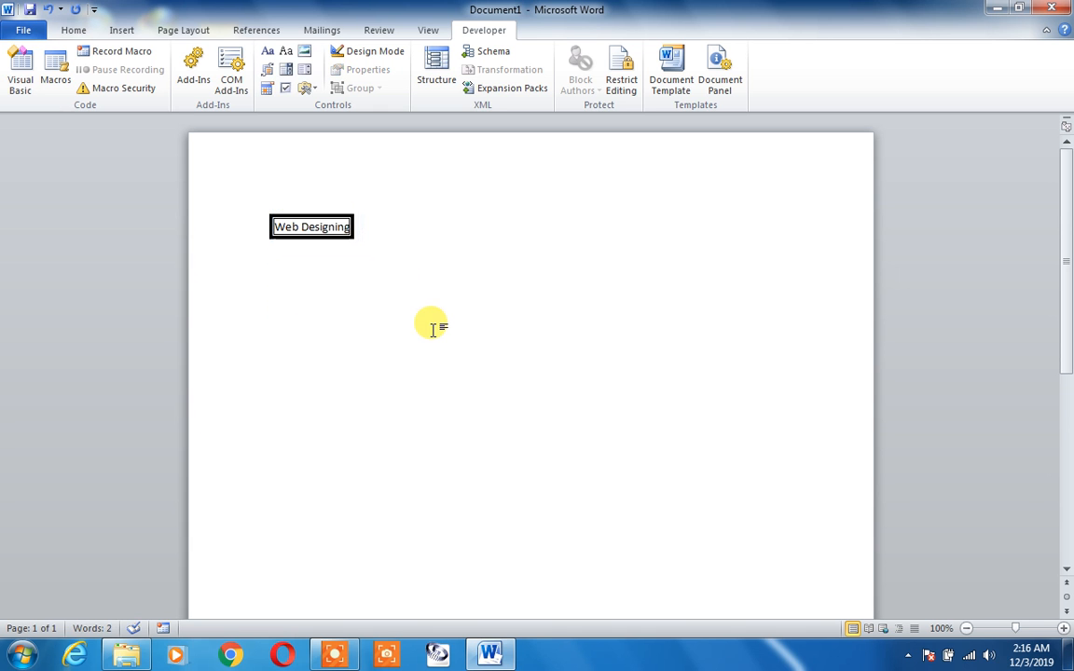